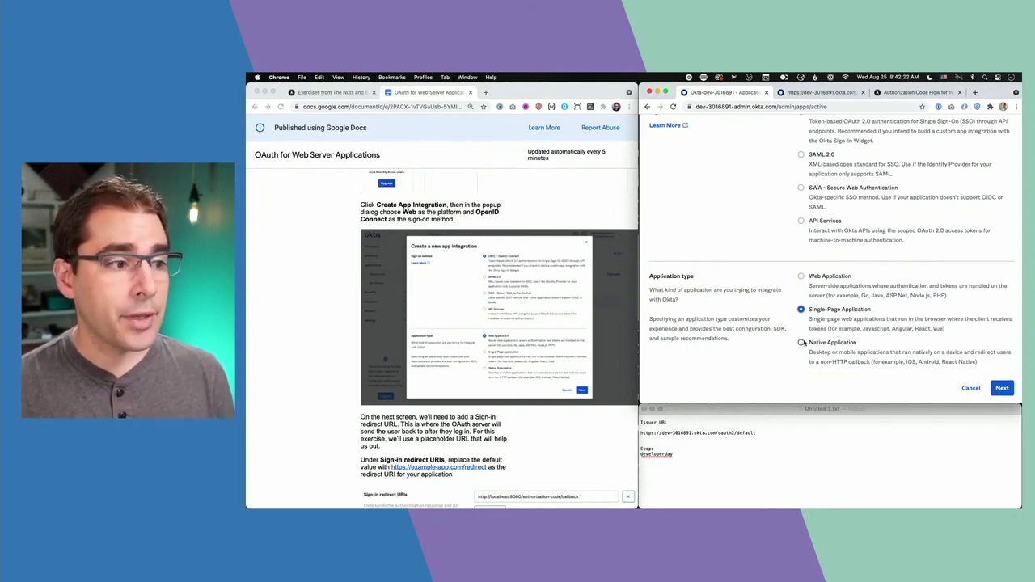
click(801, 343)
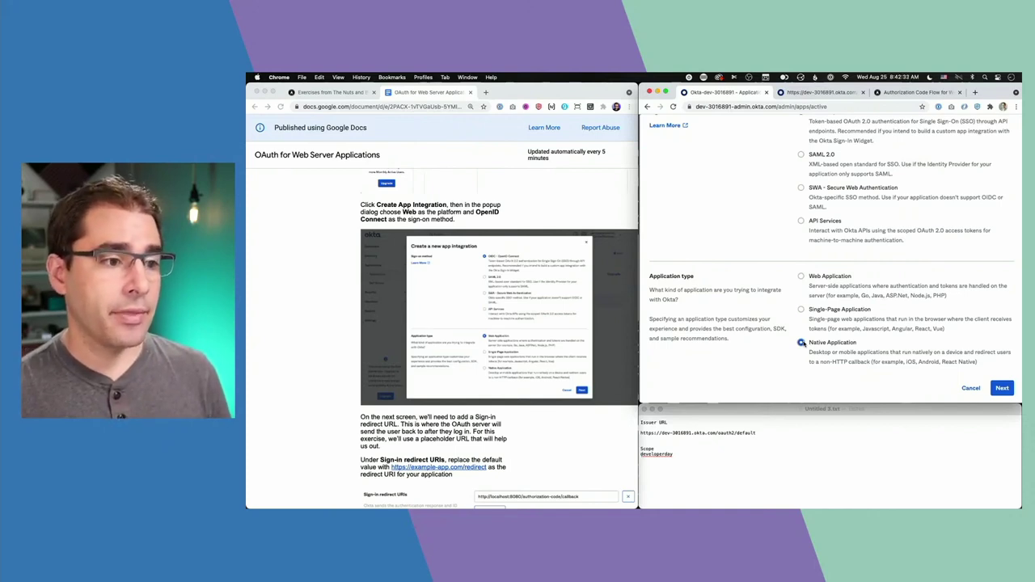
click(802, 343)
drag(942, 363, 977, 365)
click(975, 367)
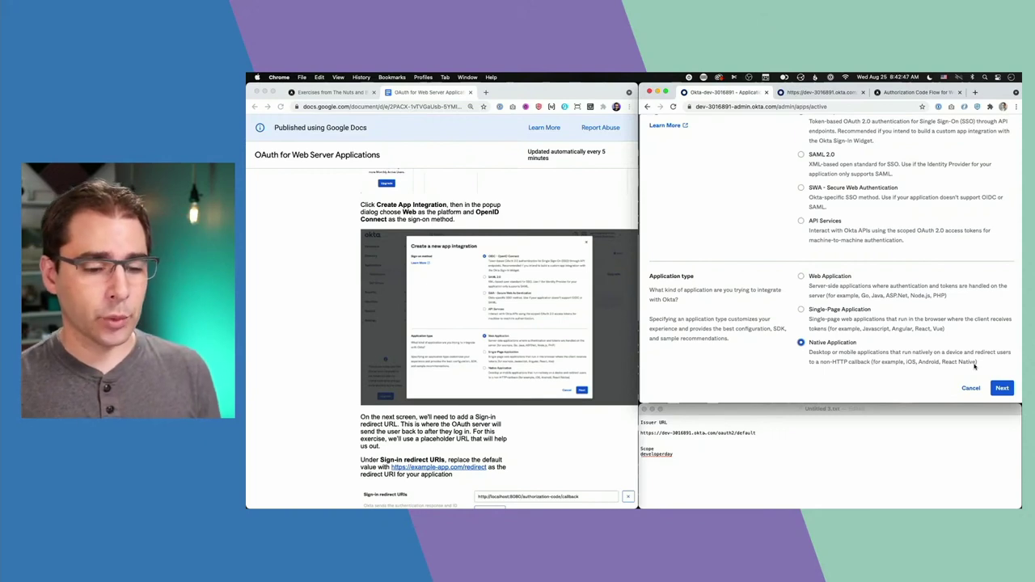
Step: Choose Web Application as the application type and continue to the new integration's settings
click(801, 276)
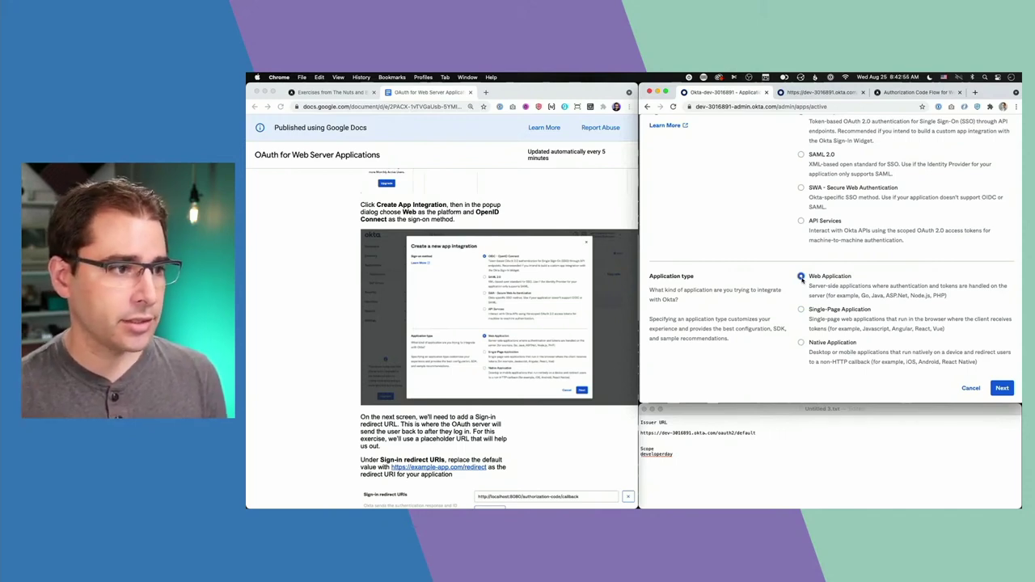
click(1000, 389)
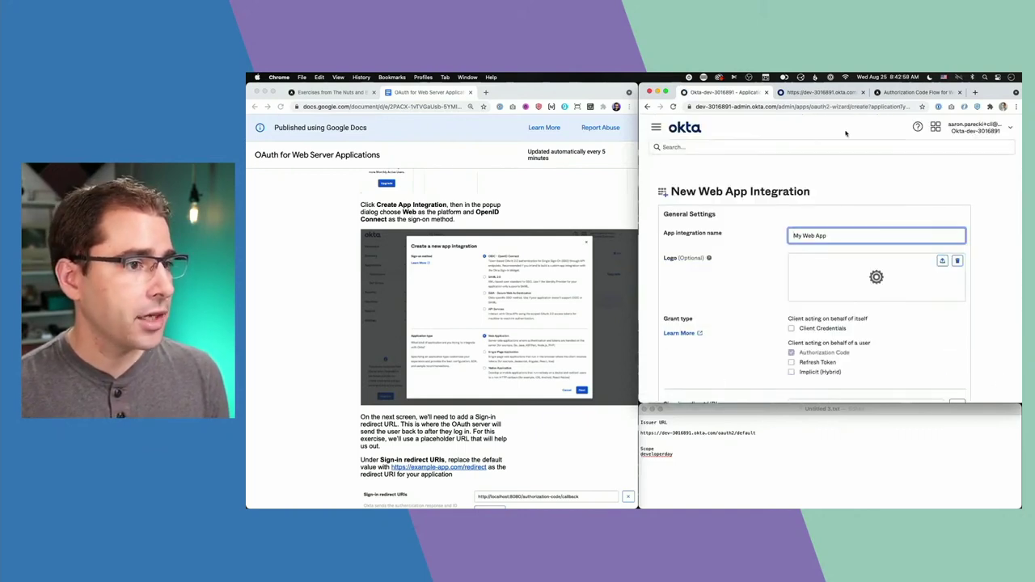
scroll(557, 372, down, 5)
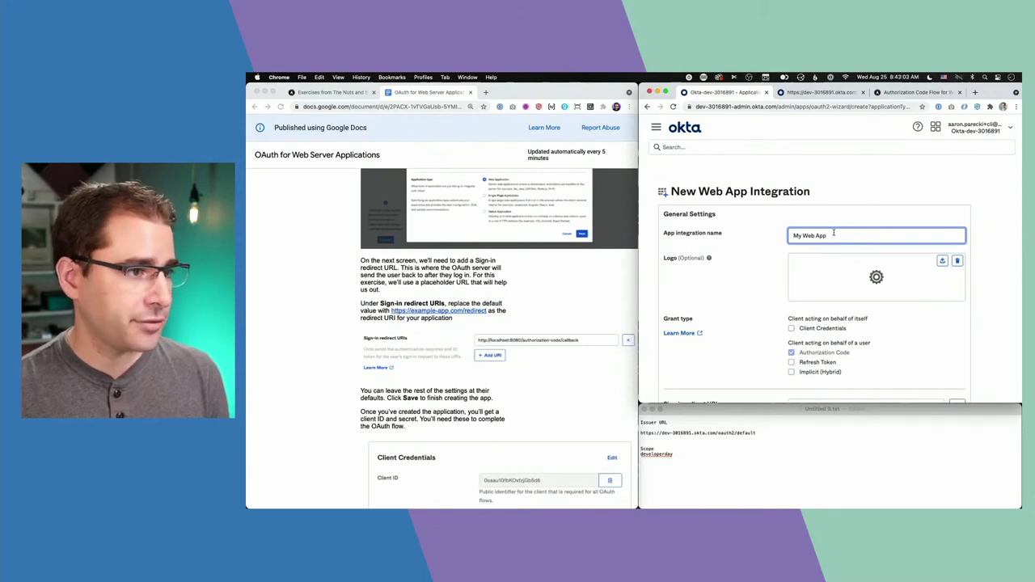
scroll(834, 233, down, 2)
scroll(834, 235, up, 1)
scroll(834, 234, up, 1)
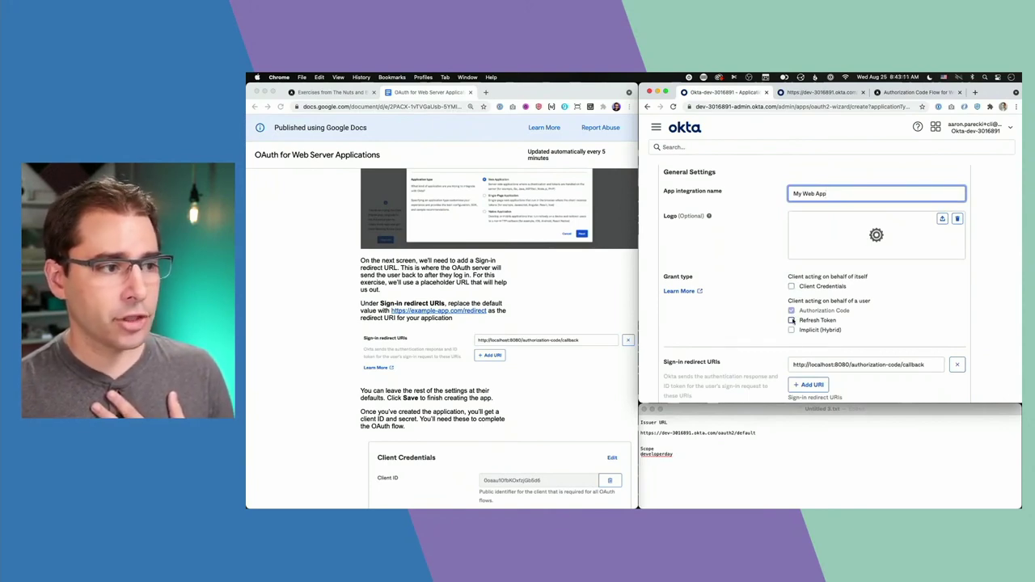
drag(799, 312, 861, 314)
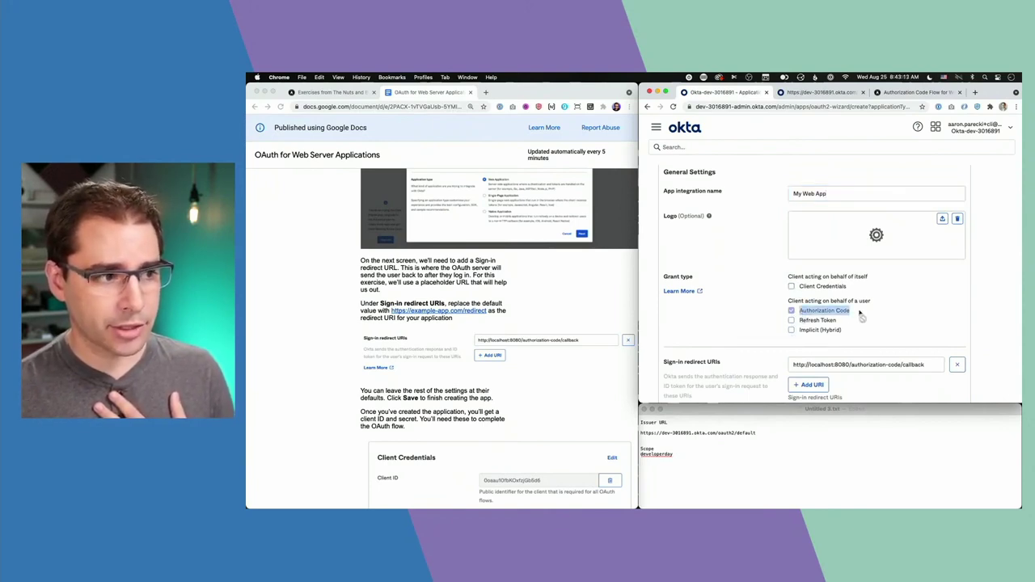
click(861, 317)
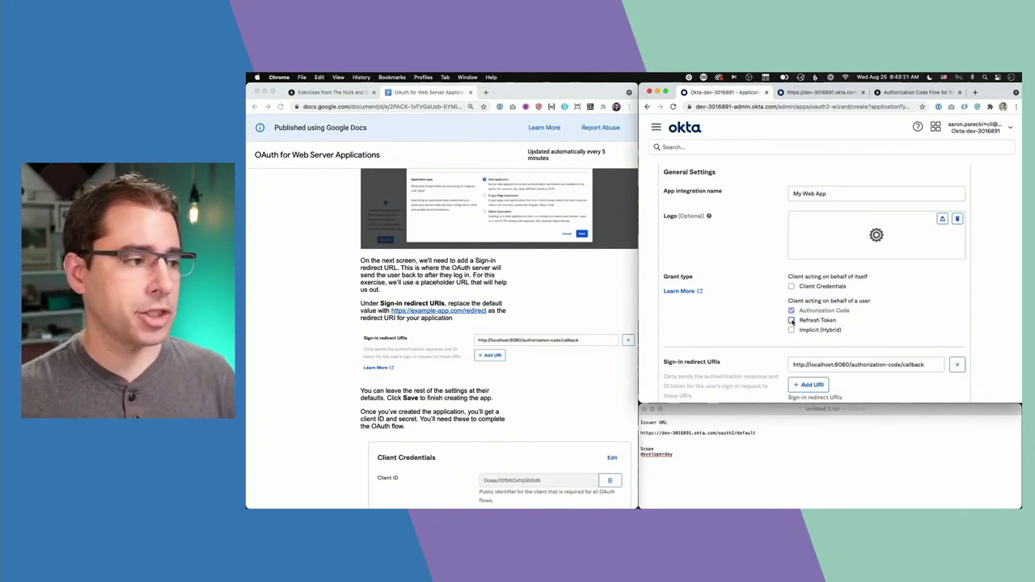
scroll(792, 321, down, 1)
click(426, 275)
drag(489, 310, 391, 312)
key(super+c)
click(433, 292)
click(849, 366)
scroll(849, 367, down, 5)
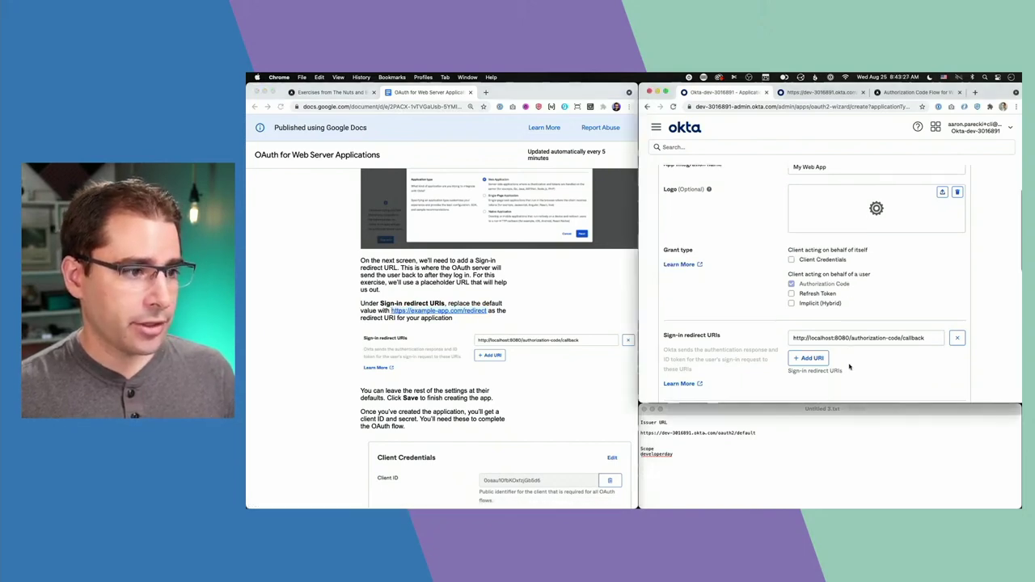
triple_click(856, 283)
key(super+v)
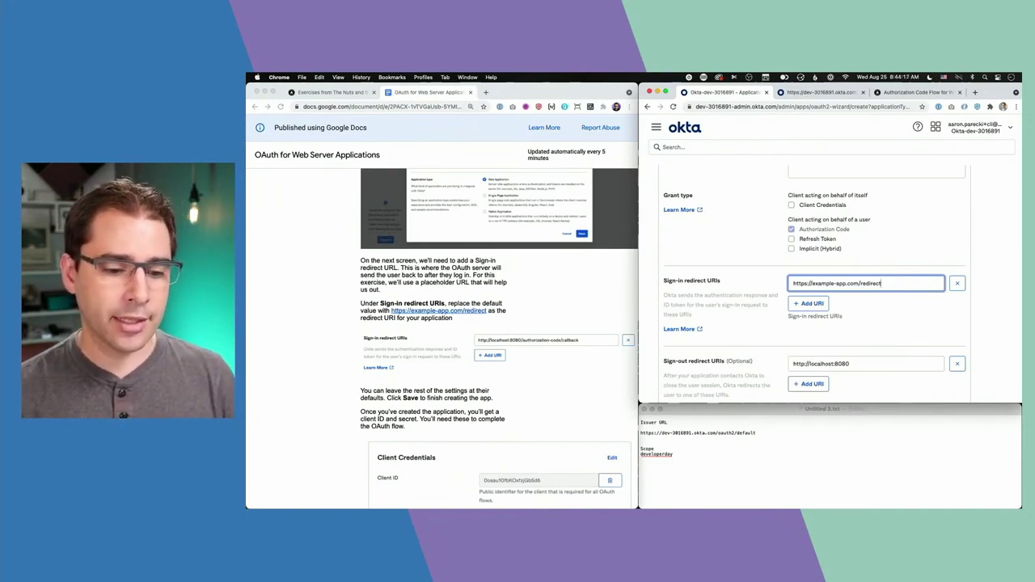
key(ctrl+t)
key(ctrl+v)
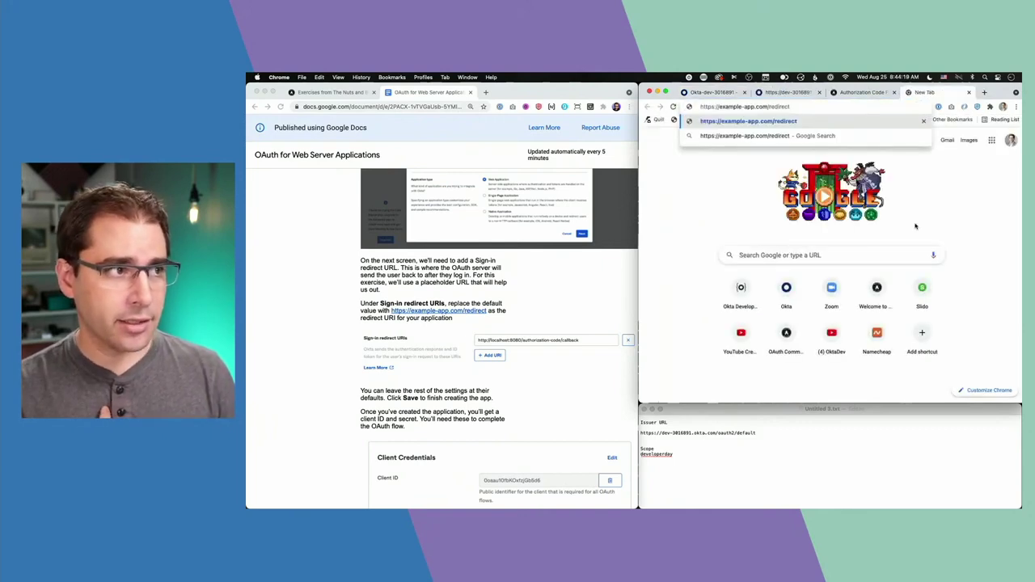
key(Return)
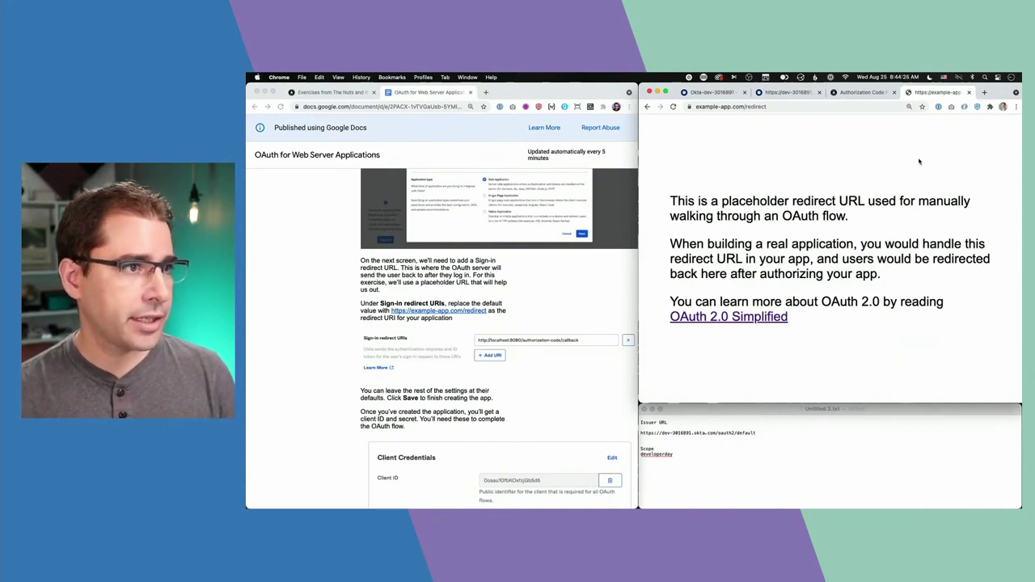
key(super+1)
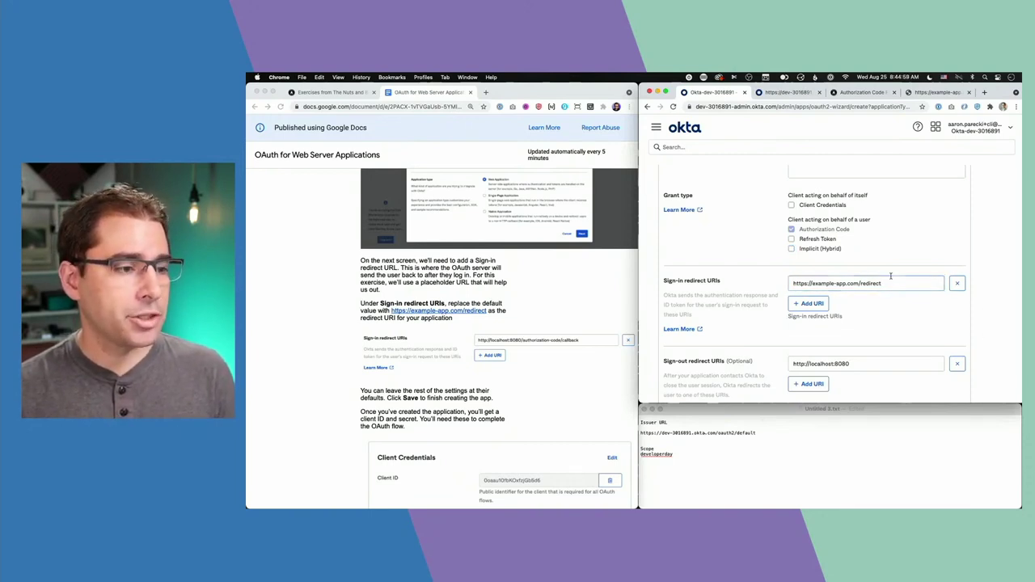
Step: Set controlled access to allow everyone in the organization and save the new web app integration
scroll(886, 298, down, 2)
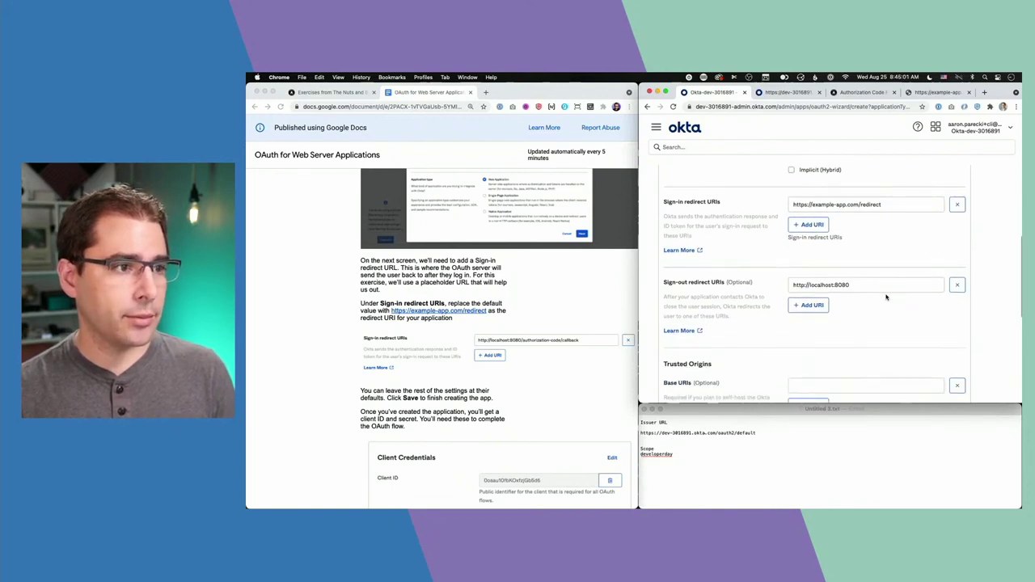
scroll(886, 298, down, 5)
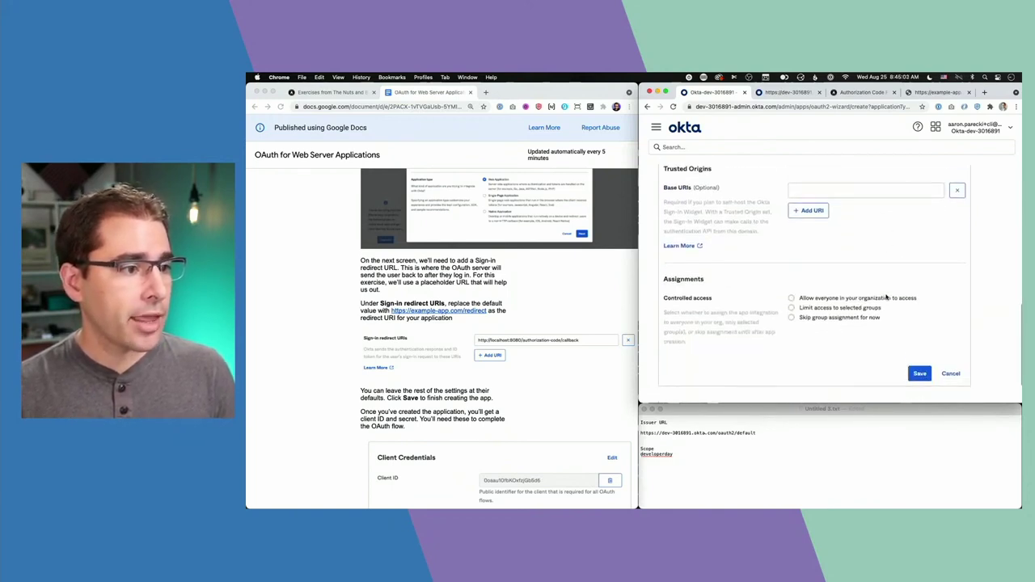
scroll(886, 297, down, 1)
click(791, 255)
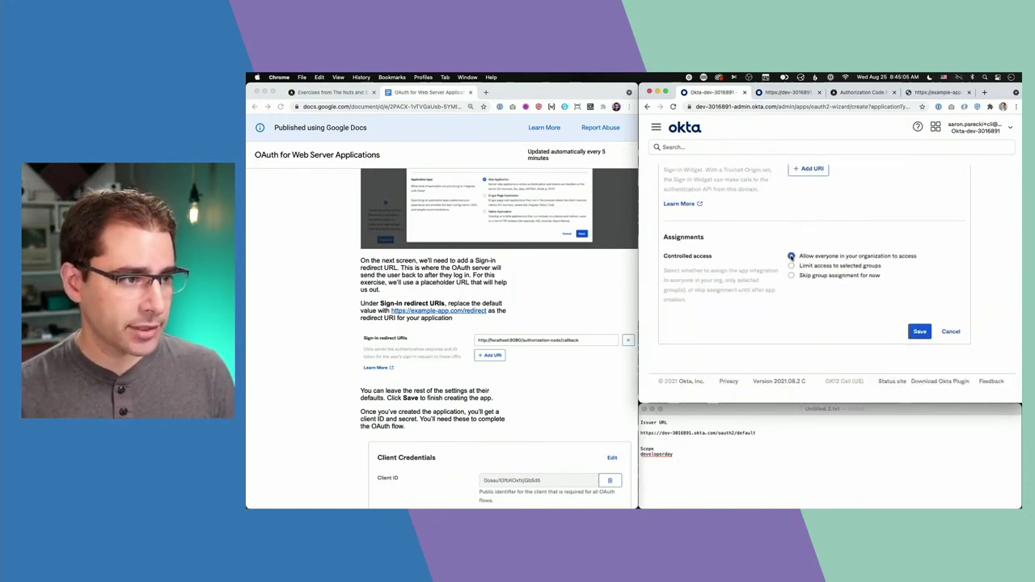
drag(800, 256, 920, 256)
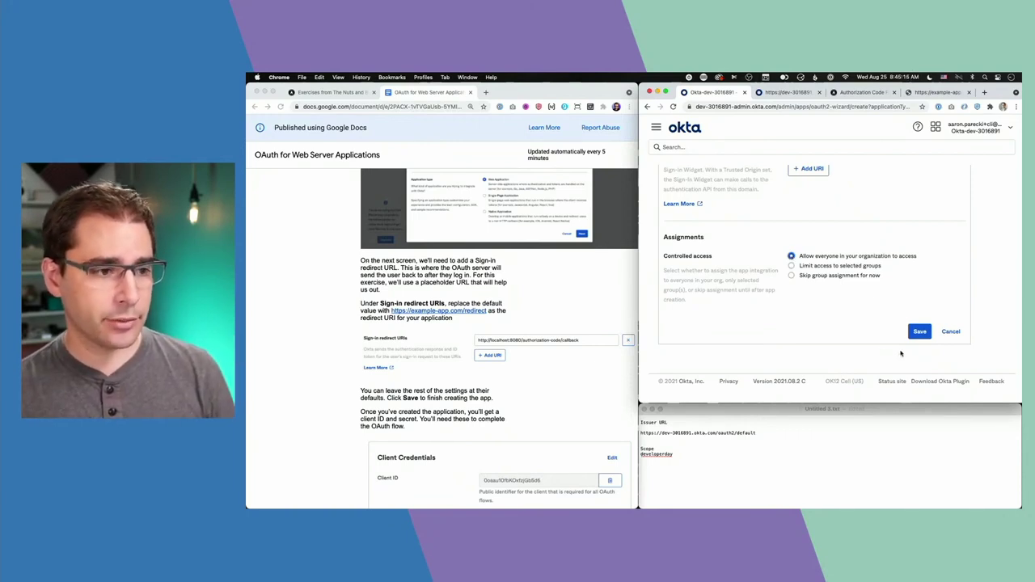
click(921, 332)
Step: Add a "Client ID:" line to the text notes containing the new app's copied client ID
scroll(510, 429, down, 5)
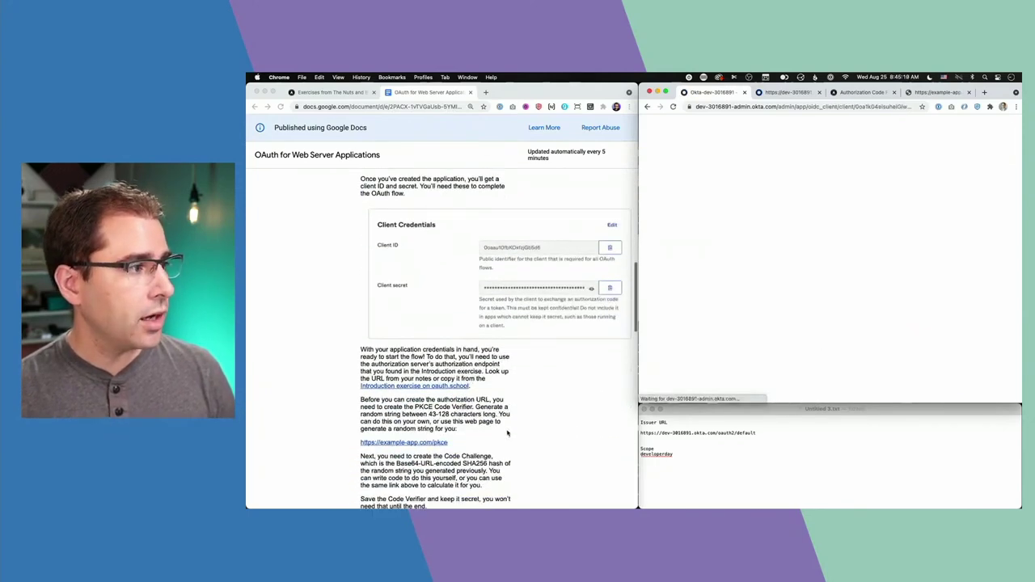
scroll(508, 434, up, 2)
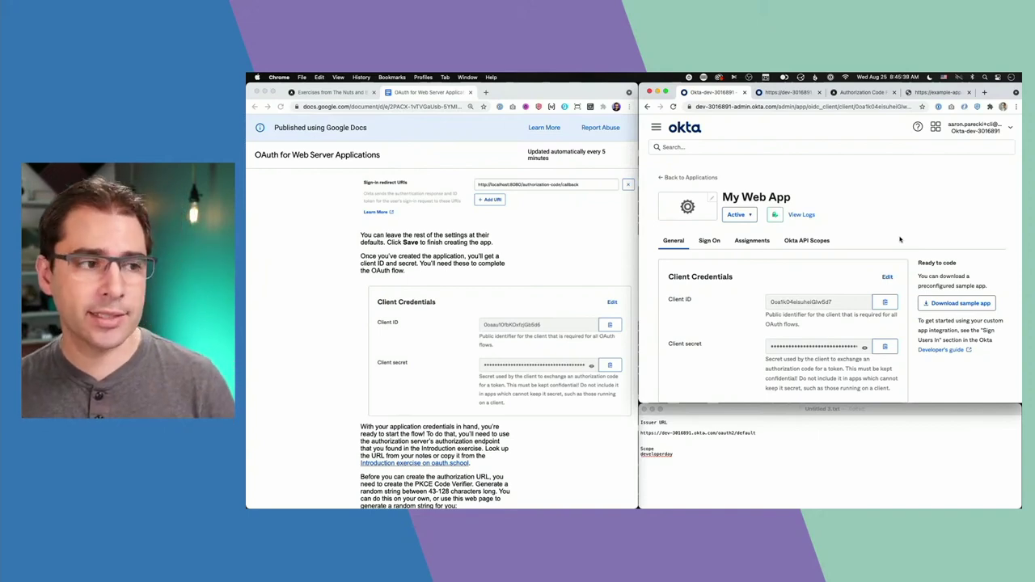
scroll(900, 239, down, 2)
scroll(901, 239, up, 1)
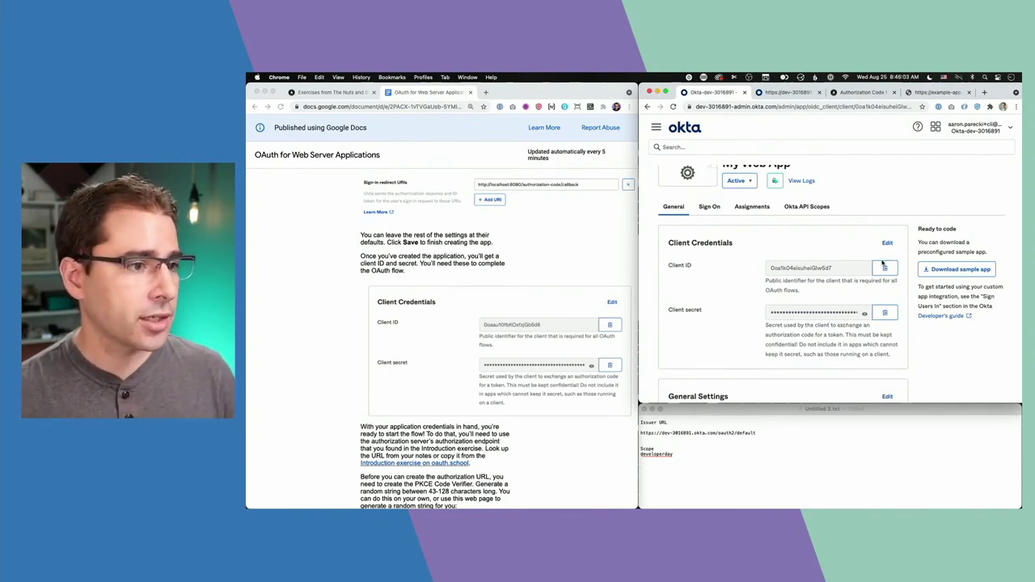
click(767, 473)
key(Return)
text(Clie)
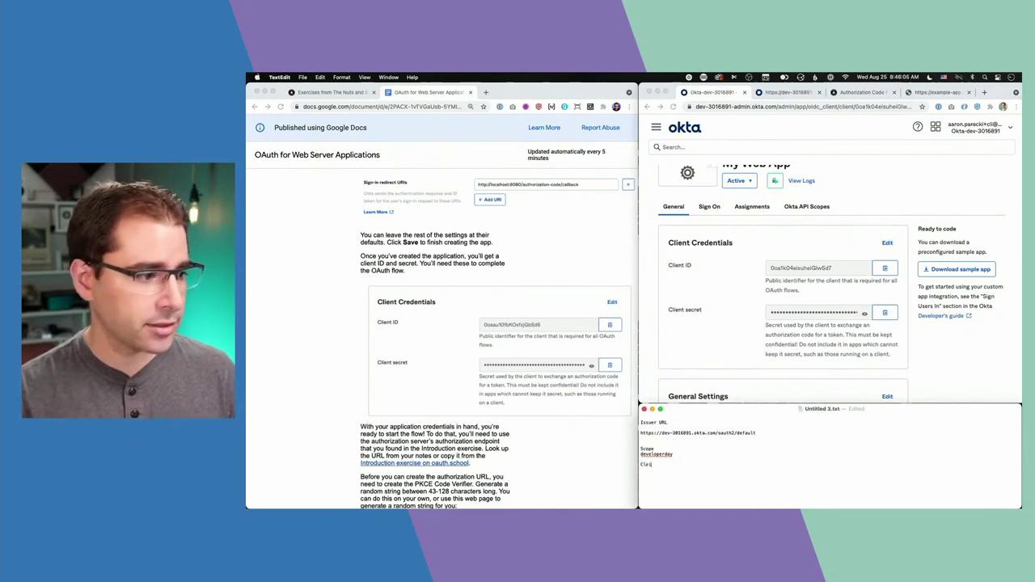
text(nt ID:)
key(super+v)
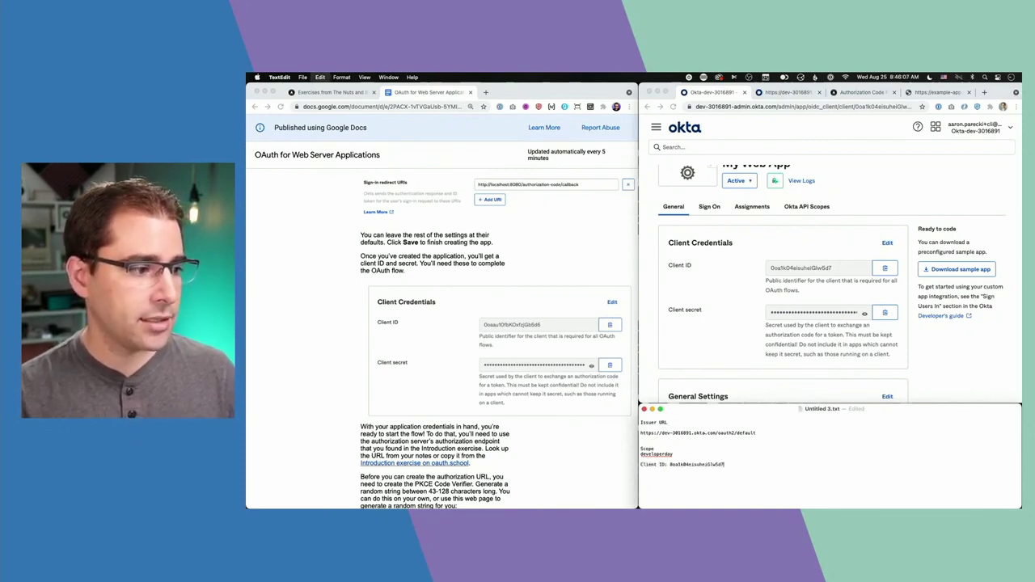
Step: Add a "Client Secret:" line below the client ID in the notes and paste the app's copied client secret
key(super+plus)
key(super+plus)
key(Return)
text(Clie)
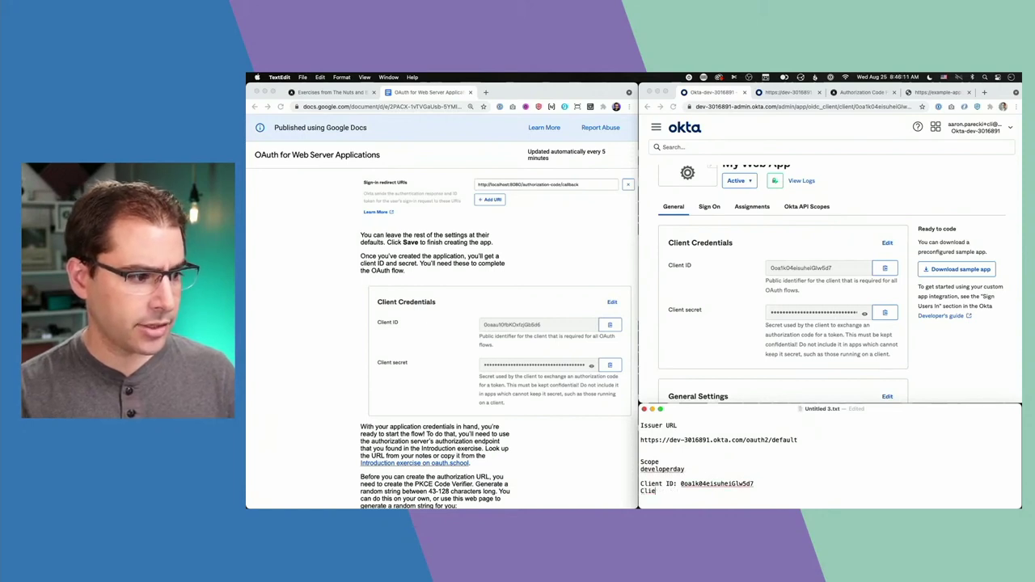
text(nt Secret:)
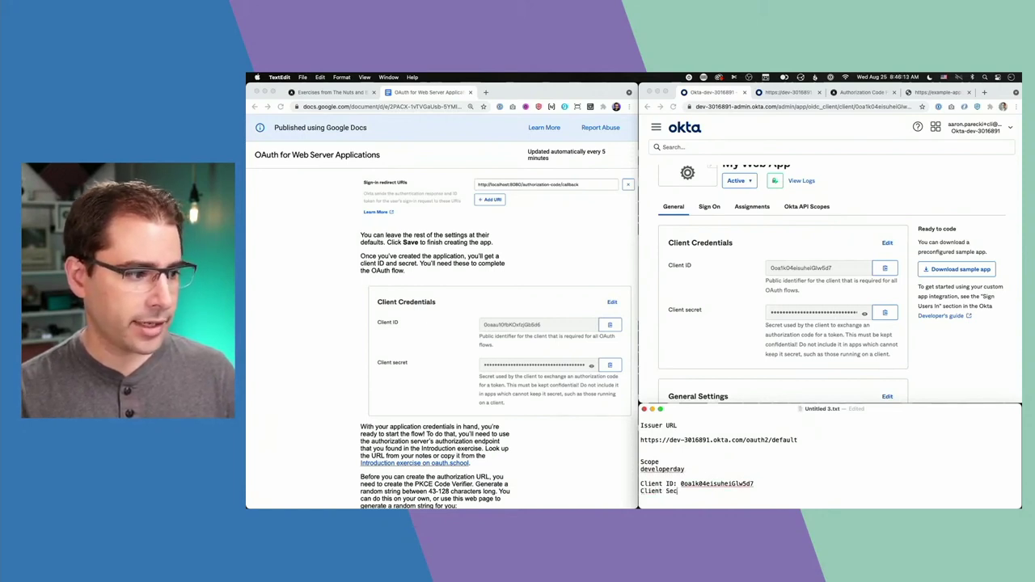
click(885, 312)
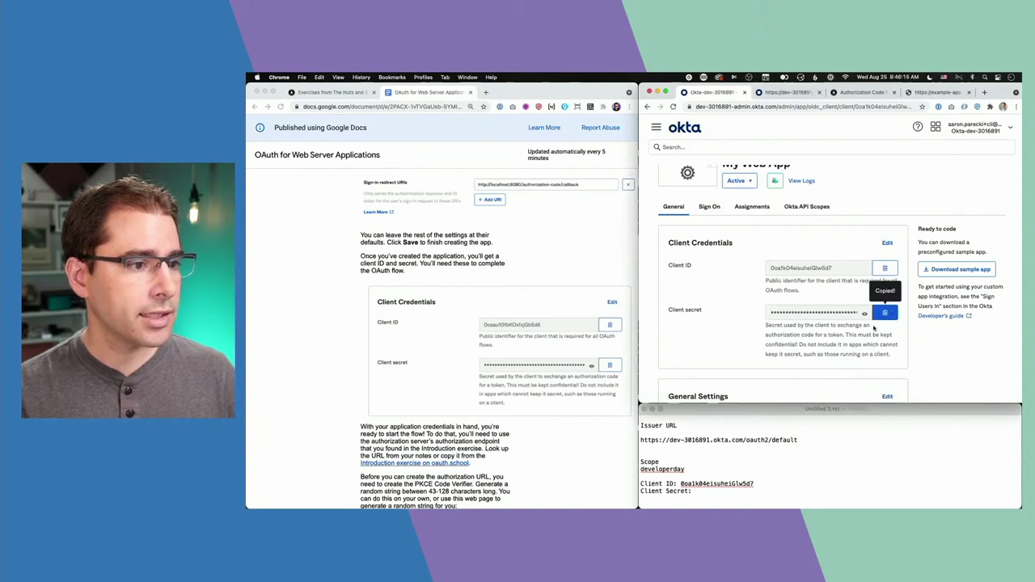
key(super+Tab)
key(super+v)
key(Return)
scroll(809, 470, down, 1)
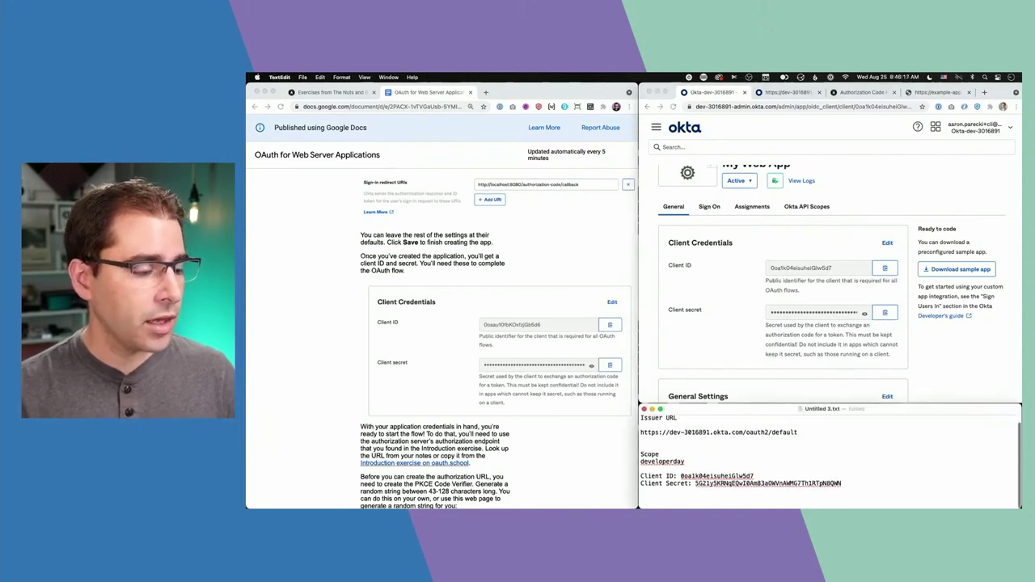
Step: Look through the saved app's general settings and read the exercise paragraph about finding the authorization endpoint
scroll(906, 348, down, 6)
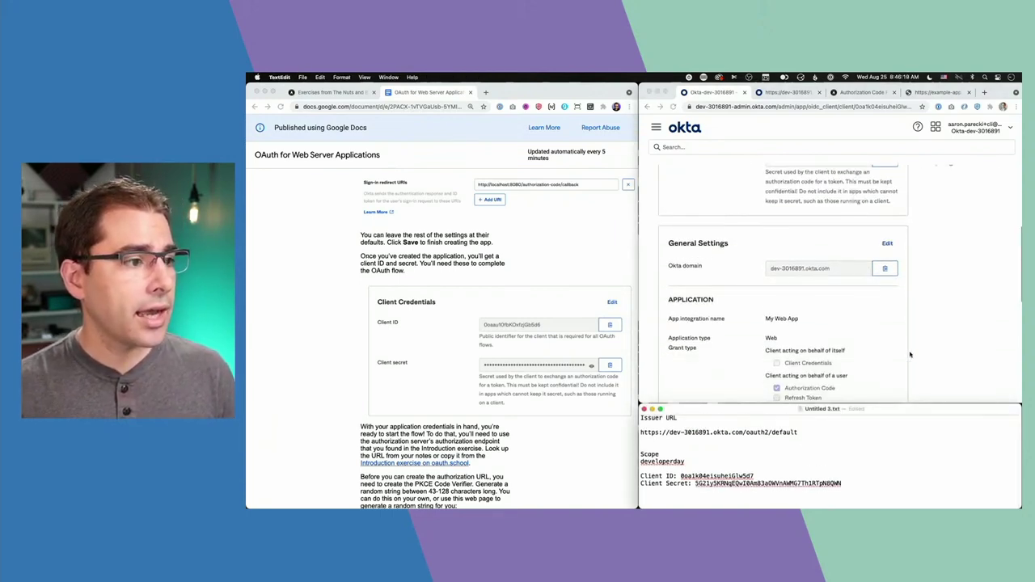
scroll(910, 354, down, 4)
scroll(910, 354, up, 10)
scroll(501, 455, down, 4)
scroll(501, 455, up, 4)
scroll(502, 456, down, 2)
click(361, 347)
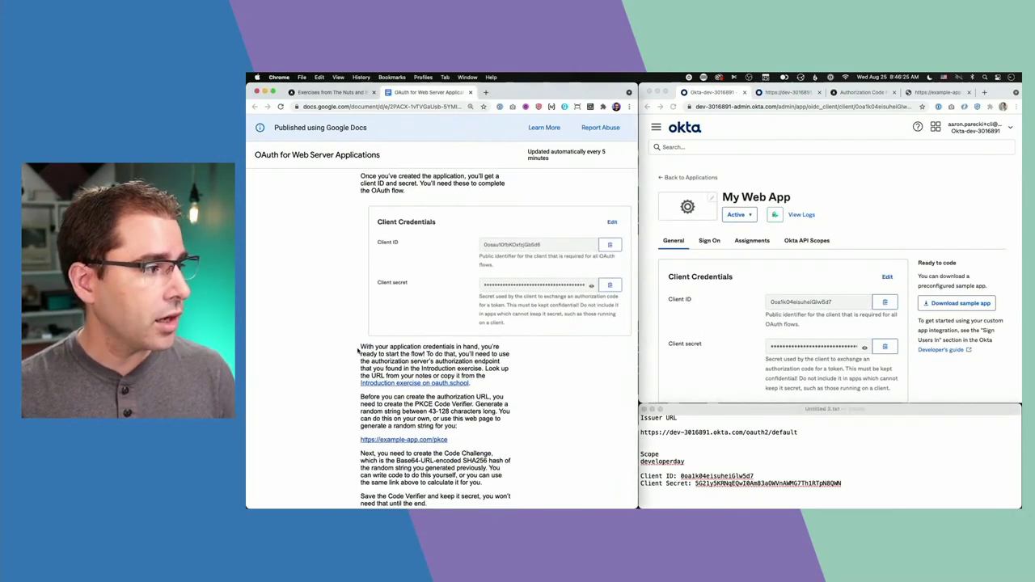
drag(360, 347, 498, 383)
click(497, 383)
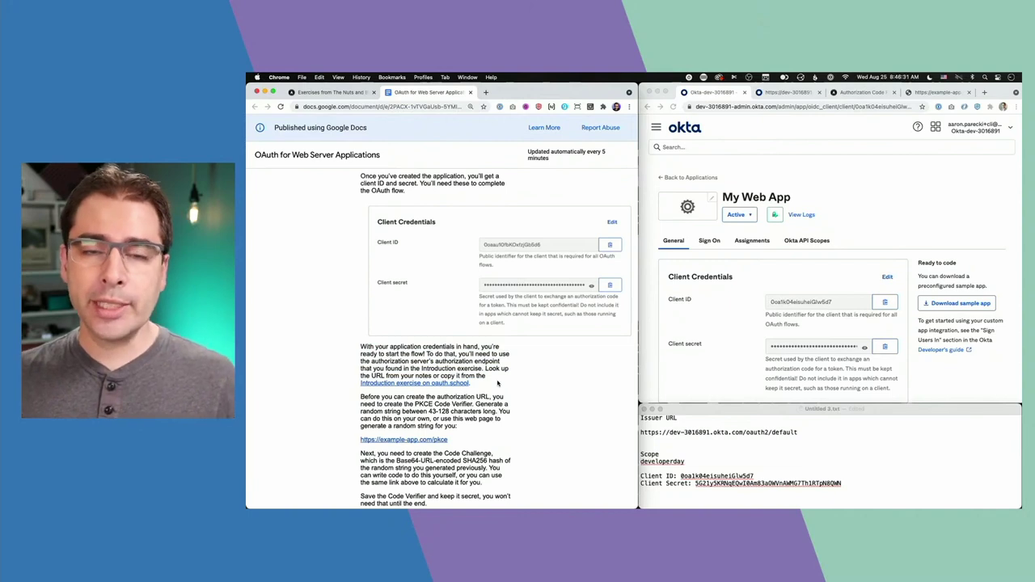
Step: Open My Web App's General Settings for editing, examine the application and user consent options, and leave edit mode
click(806, 443)
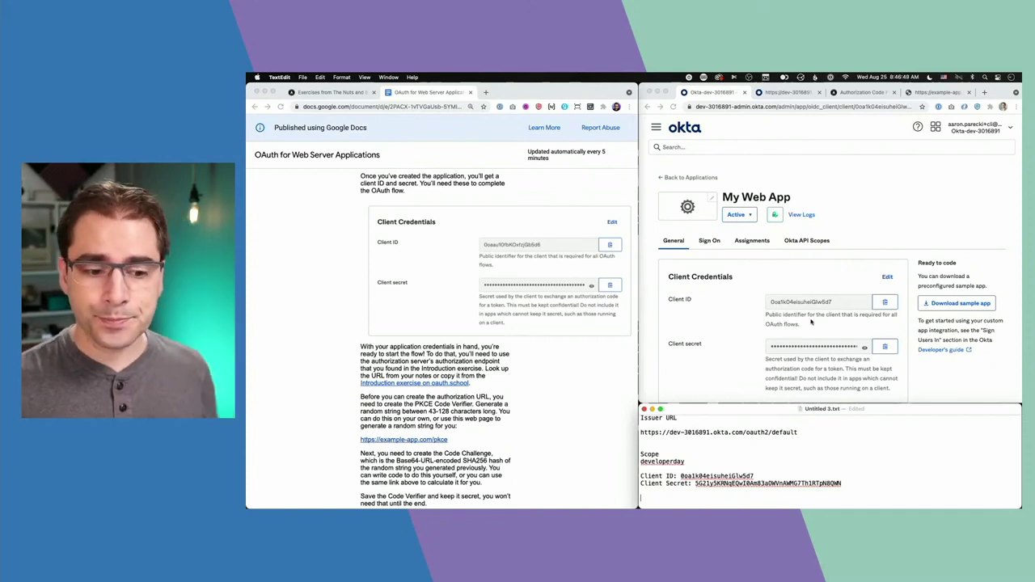
scroll(758, 287, down, 5)
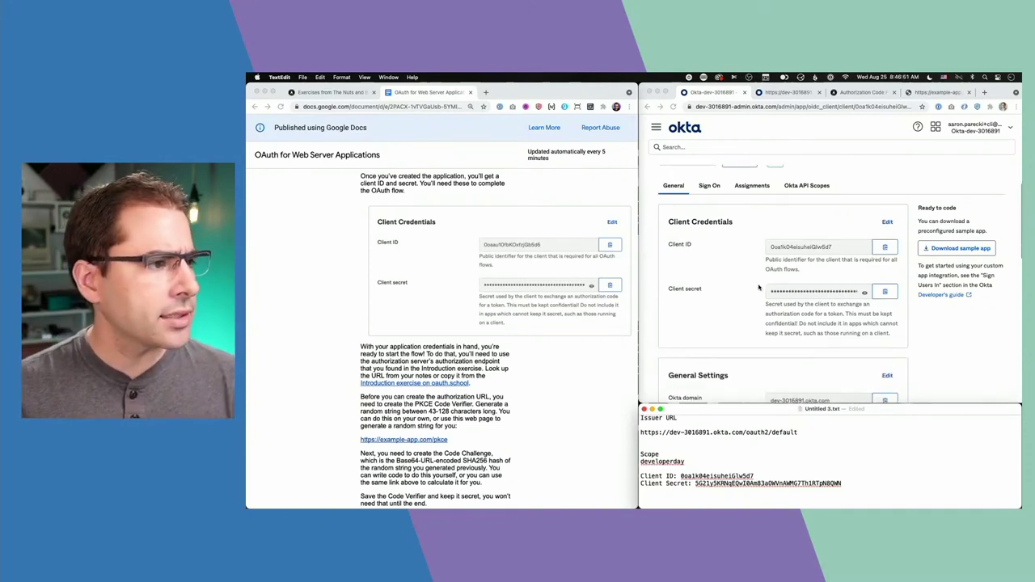
scroll(759, 288, down, 2)
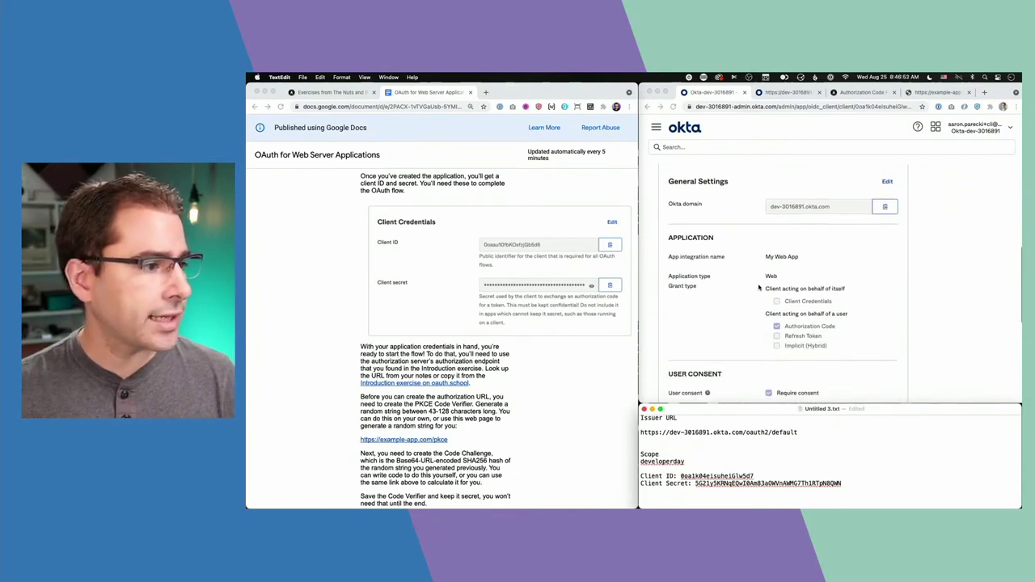
scroll(761, 289, up, 10)
click(890, 273)
scroll(882, 277, down, 3)
scroll(874, 279, down, 3)
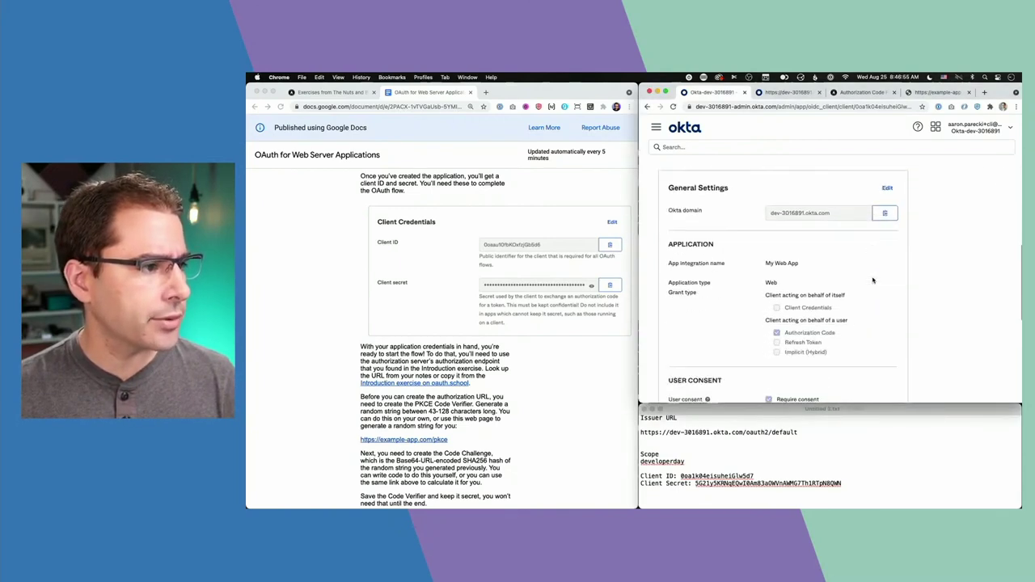
click(887, 168)
scroll(895, 322, down, 5)
scroll(895, 323, up, 1)
scroll(895, 323, down, 1)
scroll(895, 323, up, 2)
scroll(895, 323, up, 4)
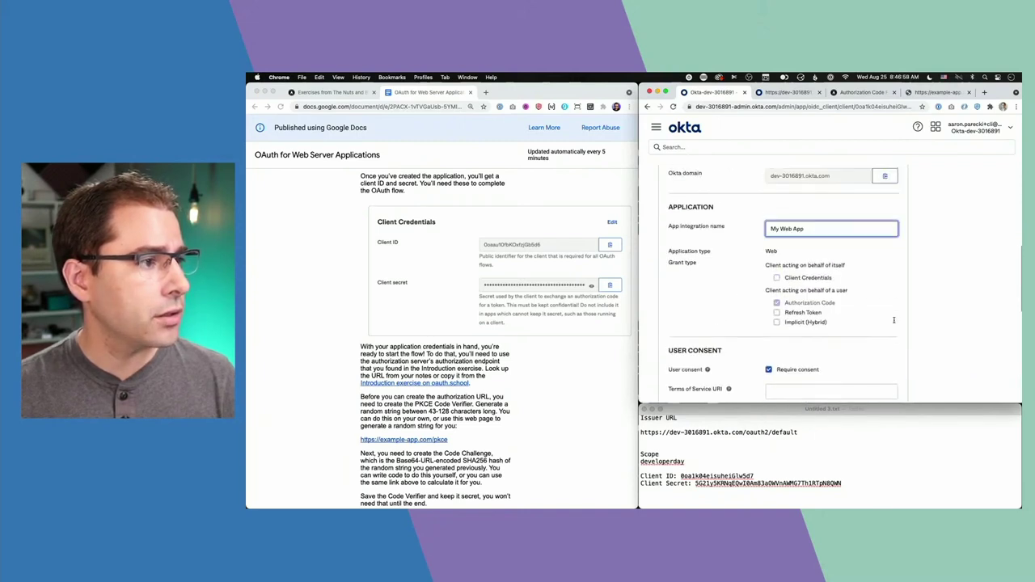
scroll(895, 323, down, 4)
click(888, 323)
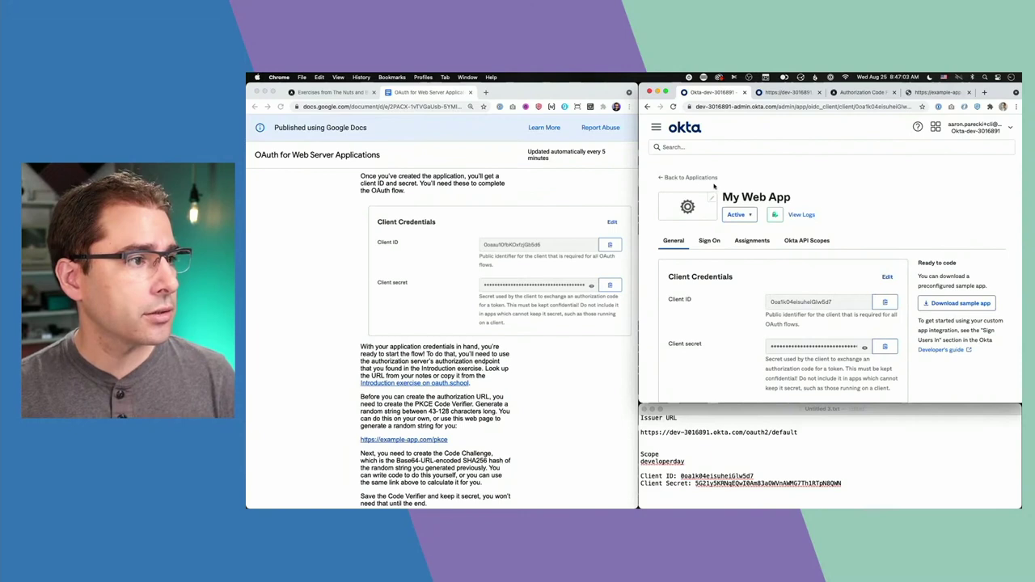
Step: Start a new OIDC web app integration, examine its Controlled access assignment options, then cancel and reopen My Web App
click(686, 177)
click(712, 269)
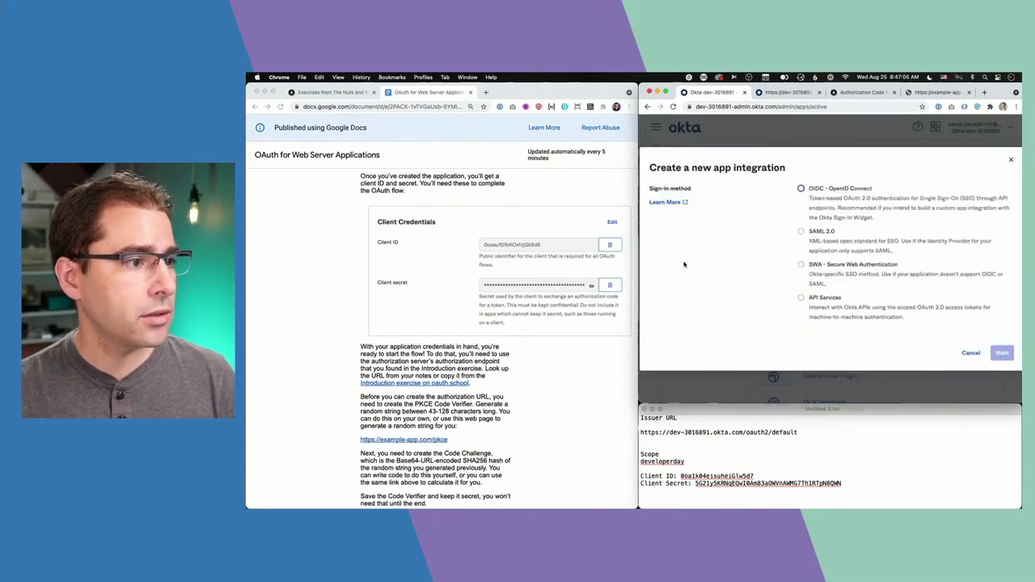
click(814, 203)
scroll(818, 293, down, 2)
click(801, 275)
key(Return)
scroll(803, 359, down, 15)
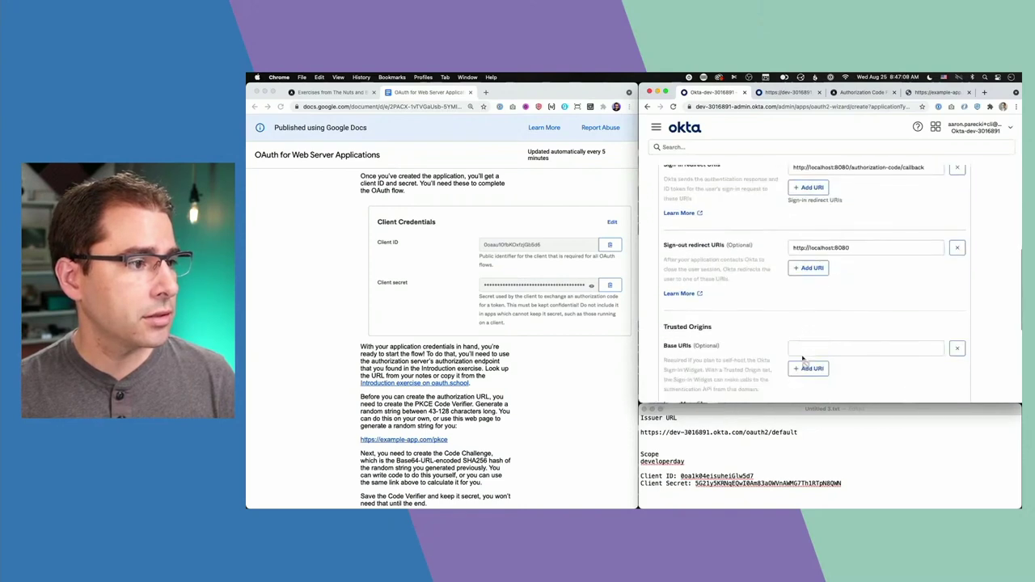
drag(665, 253, 715, 252)
click(715, 252)
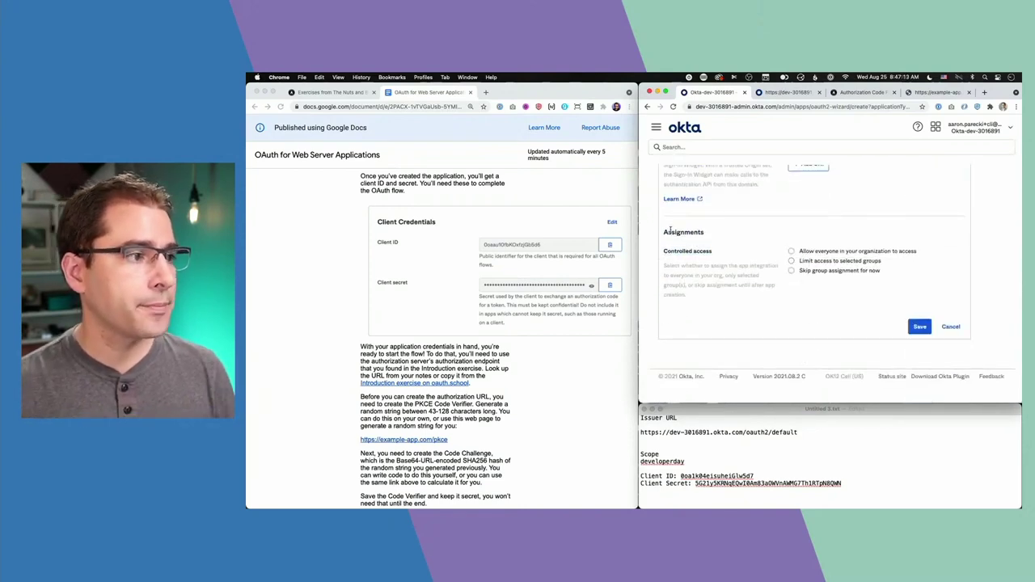
click(793, 252)
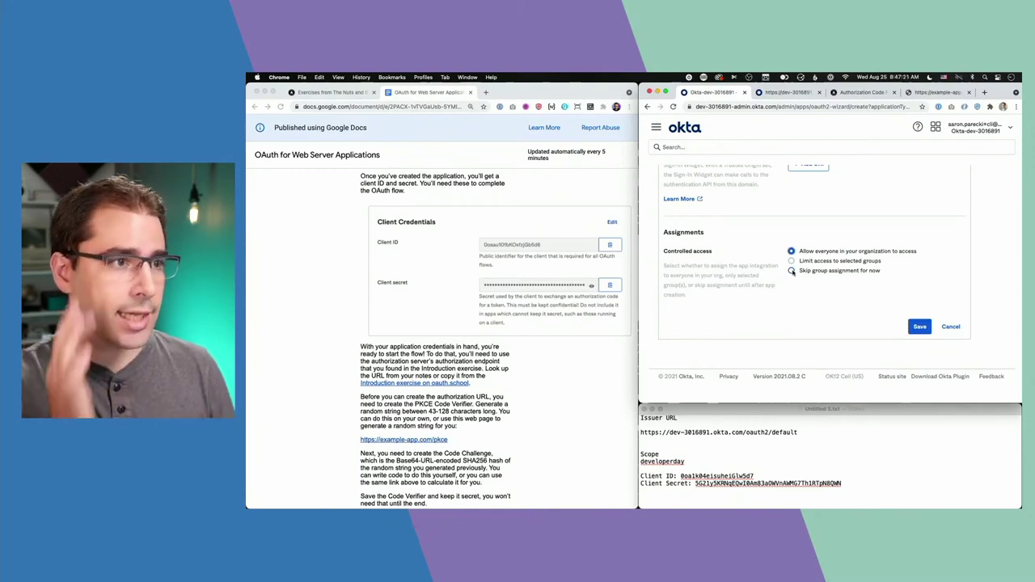
click(951, 327)
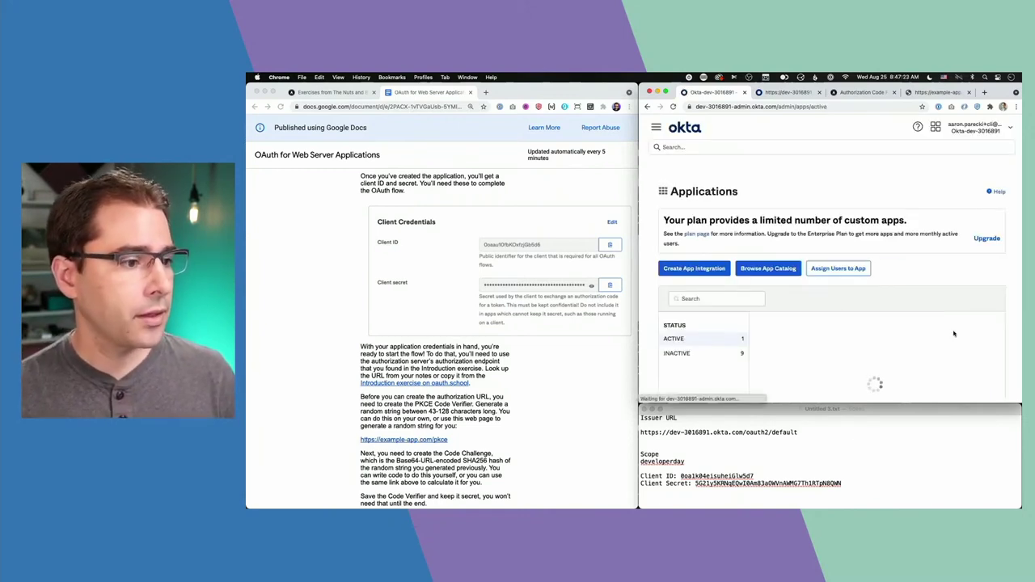
scroll(954, 333, down, 2)
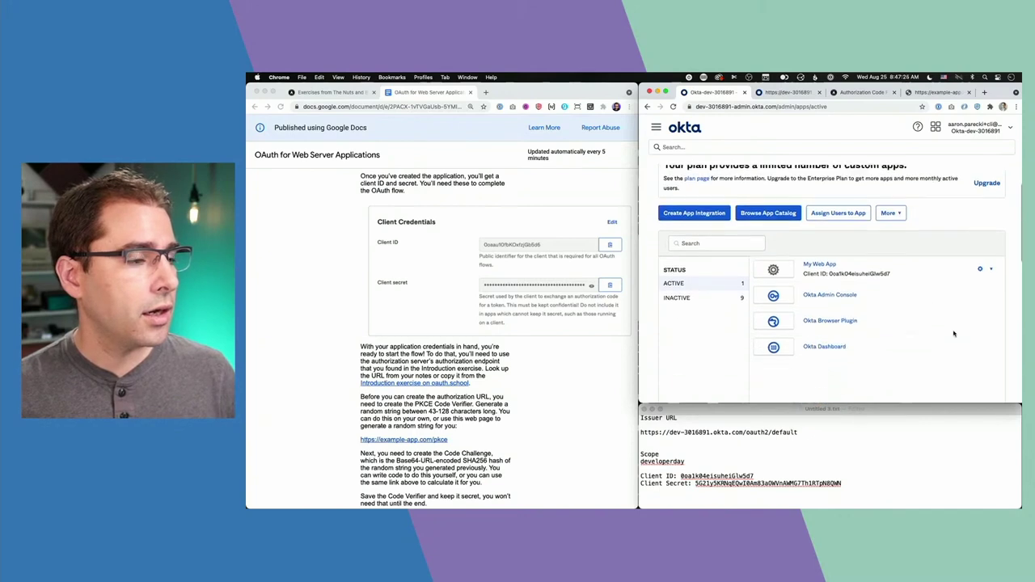
click(825, 267)
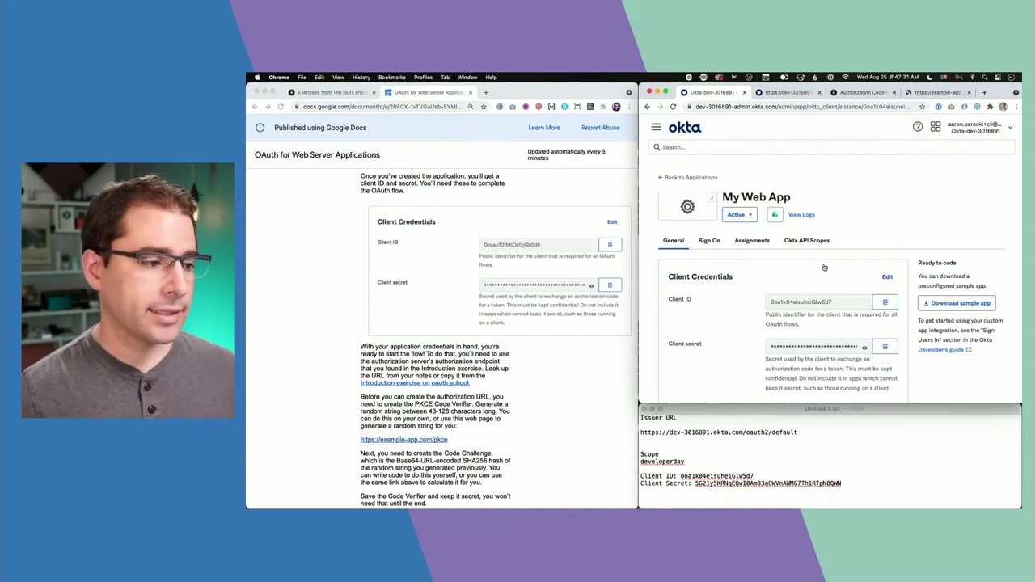
Step: Open the settings of the default authorization server in Okta's API security section
click(855, 456)
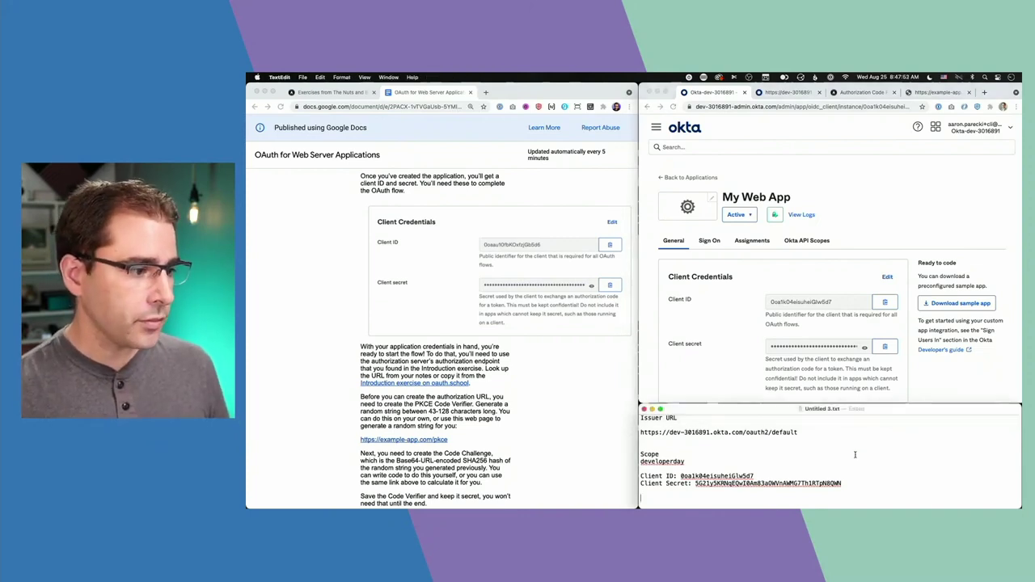
click(789, 93)
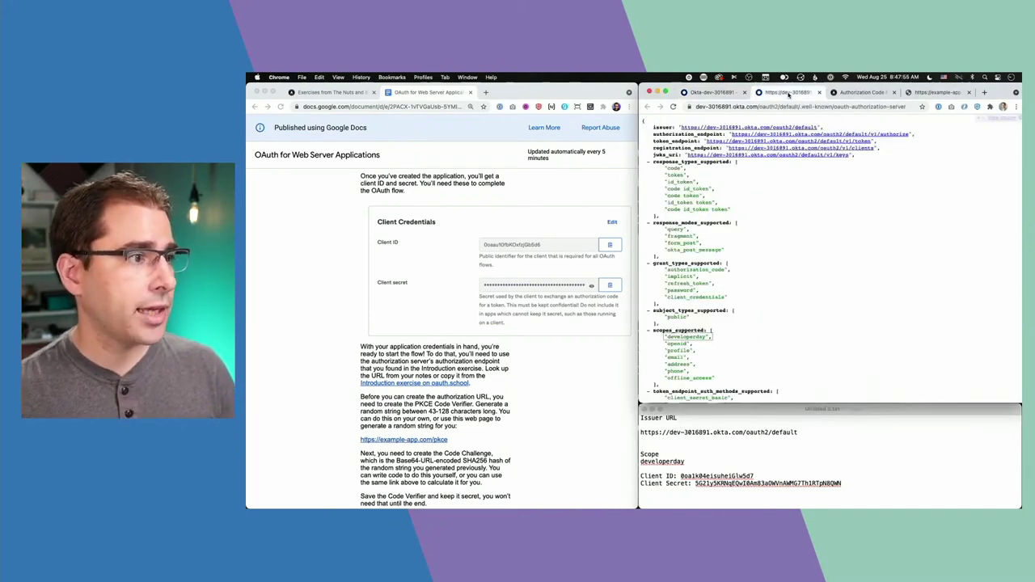
click(863, 93)
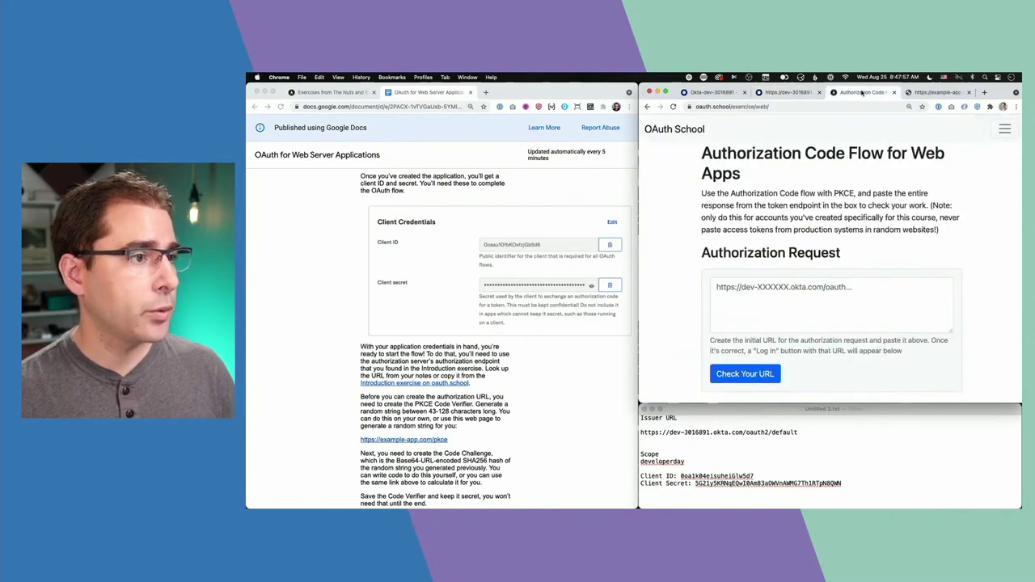
click(805, 93)
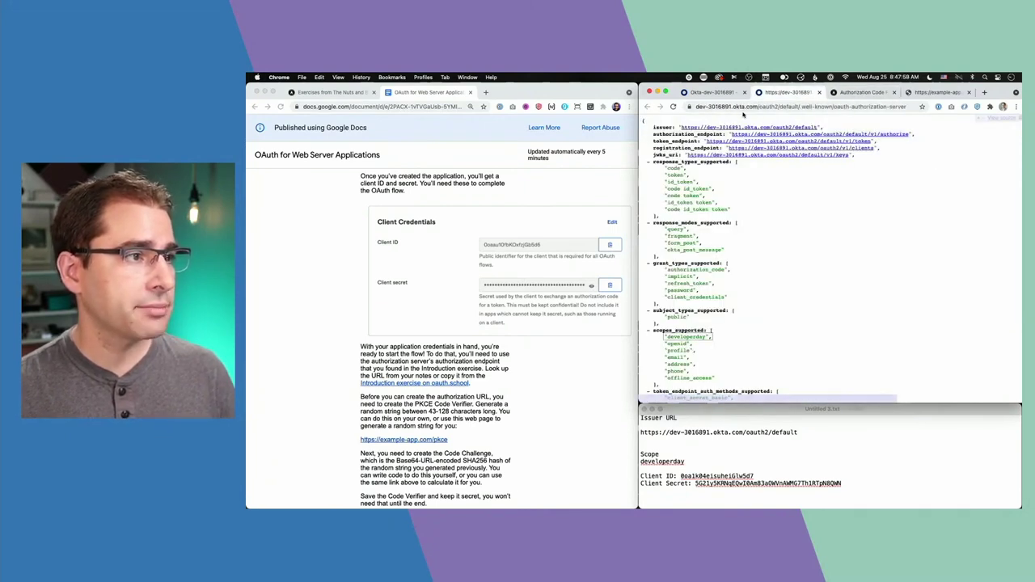
click(709, 93)
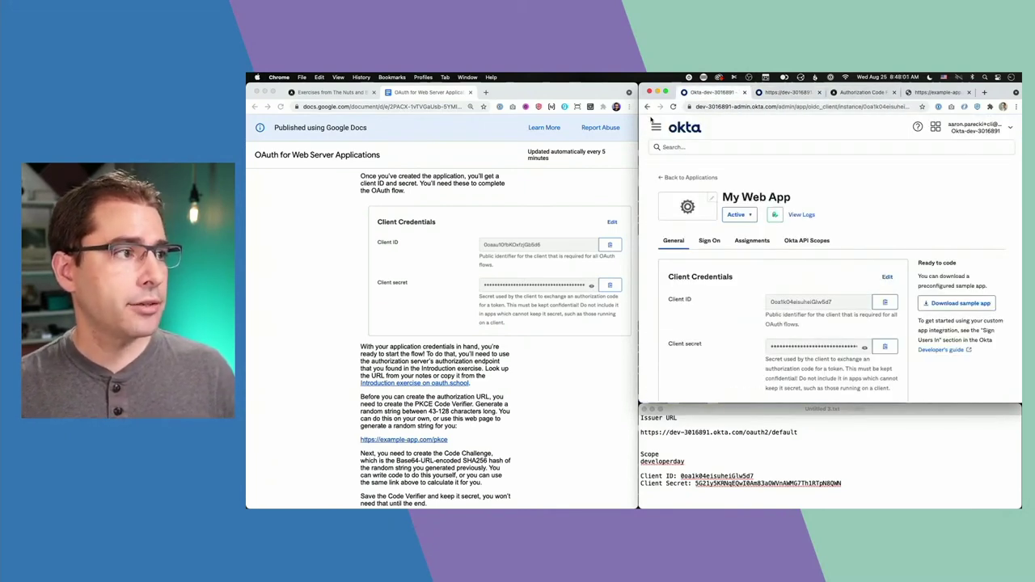
click(656, 127)
click(675, 222)
scroll(676, 227, down, 1)
click(663, 224)
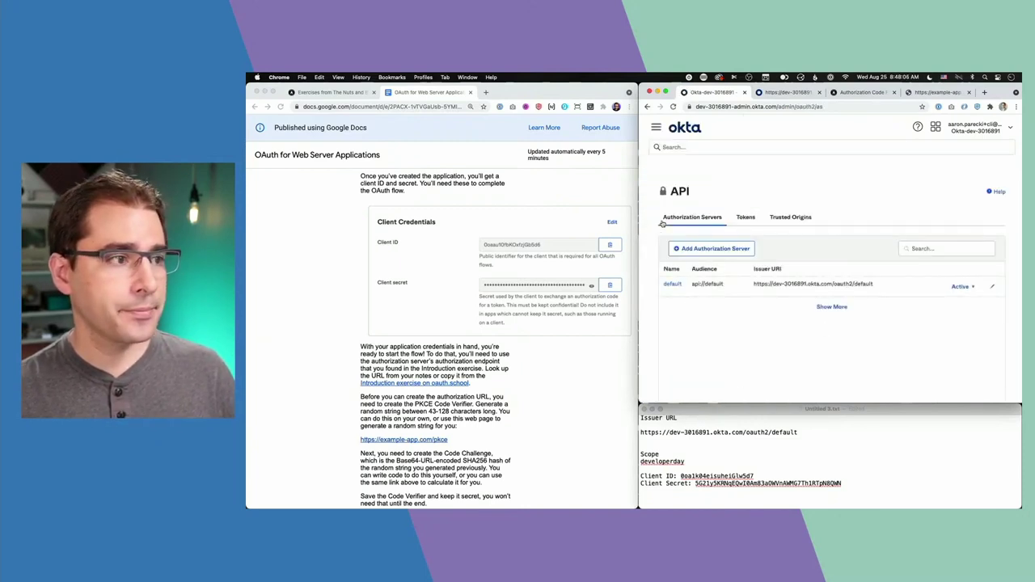
click(671, 287)
scroll(739, 307, down, 3)
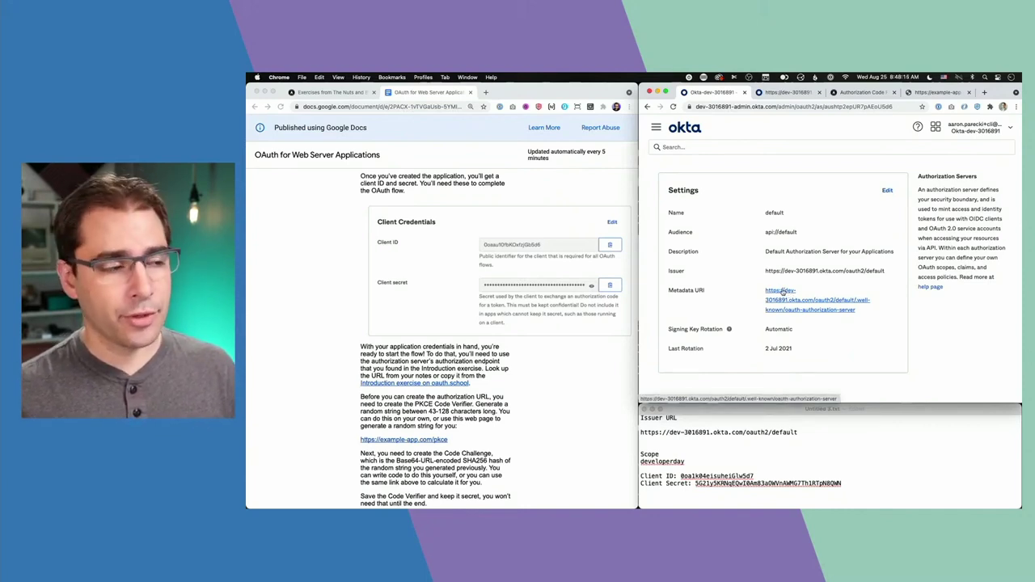
Step: Compare the default server's issuer URL with the well-known suffix of its metadata URI
drag(766, 271, 889, 274)
mouse_move(858, 311)
mouse_down()
mouse_move(765, 291)
mouse_move(864, 307)
mouse_up()
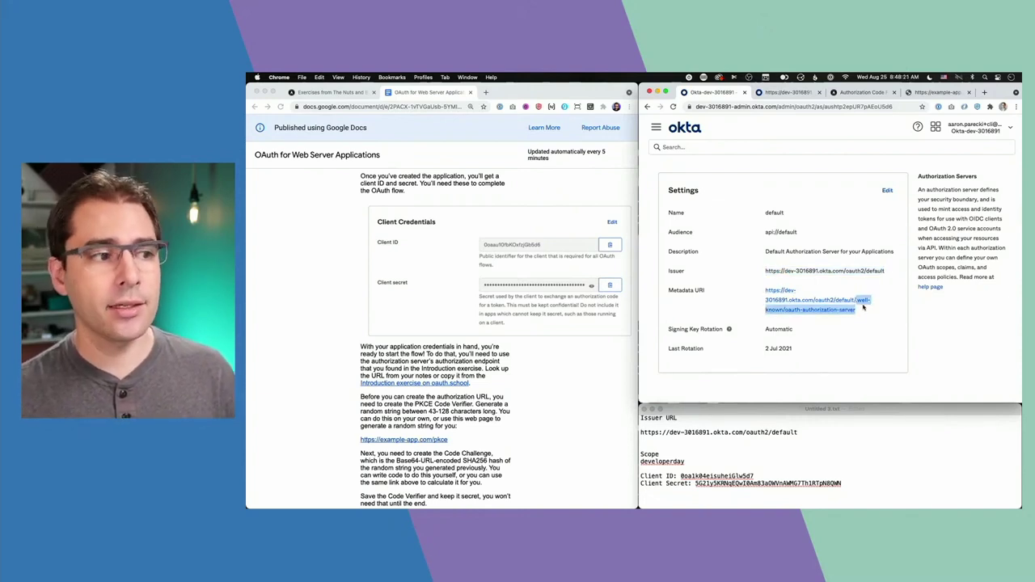
drag(766, 271, 896, 273)
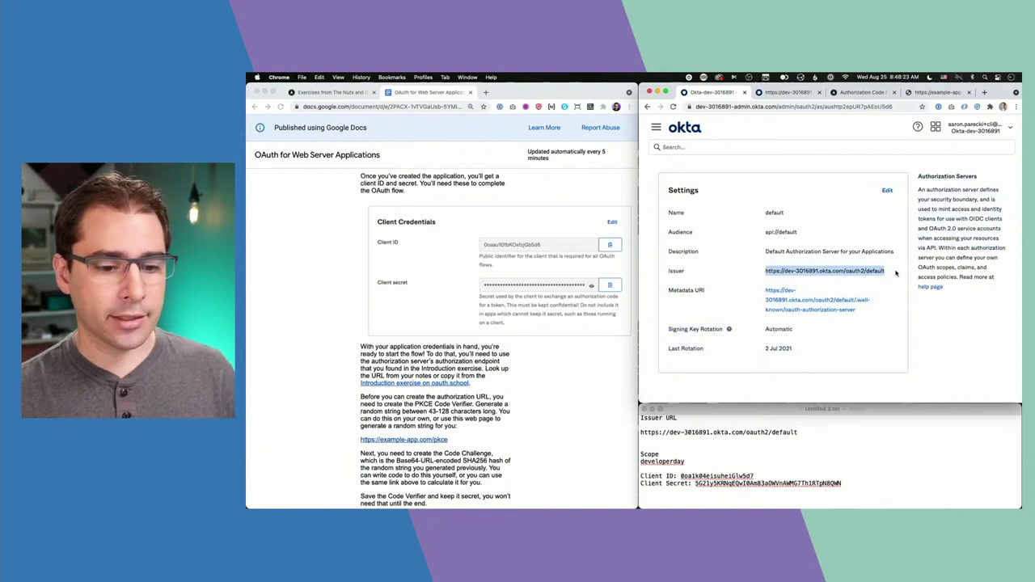
Step: Copy the authorization endpoint from the server metadata into the text notes under an "Authorization URL" heading
key(ctrl+Tab)
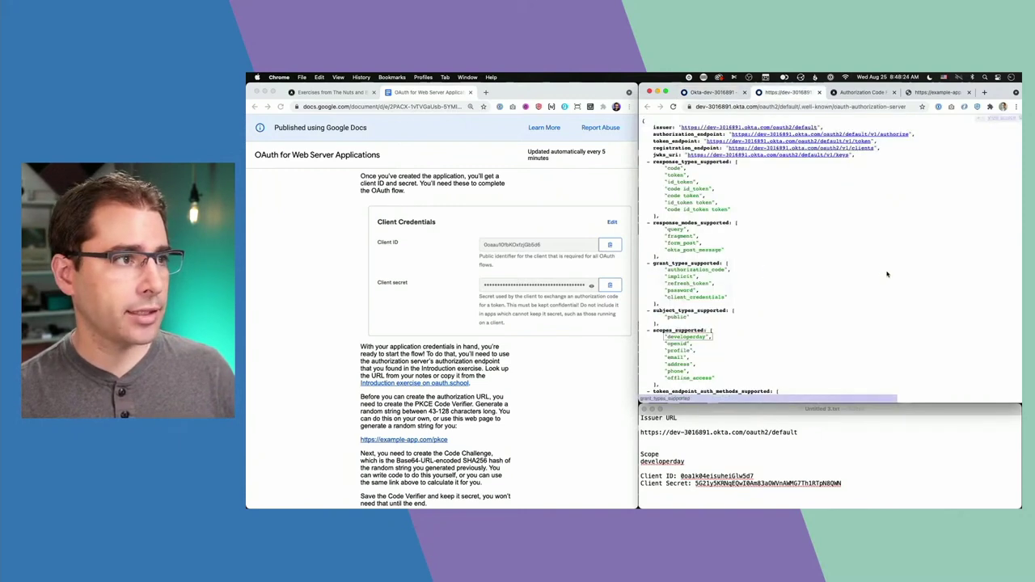
right_click(739, 136)
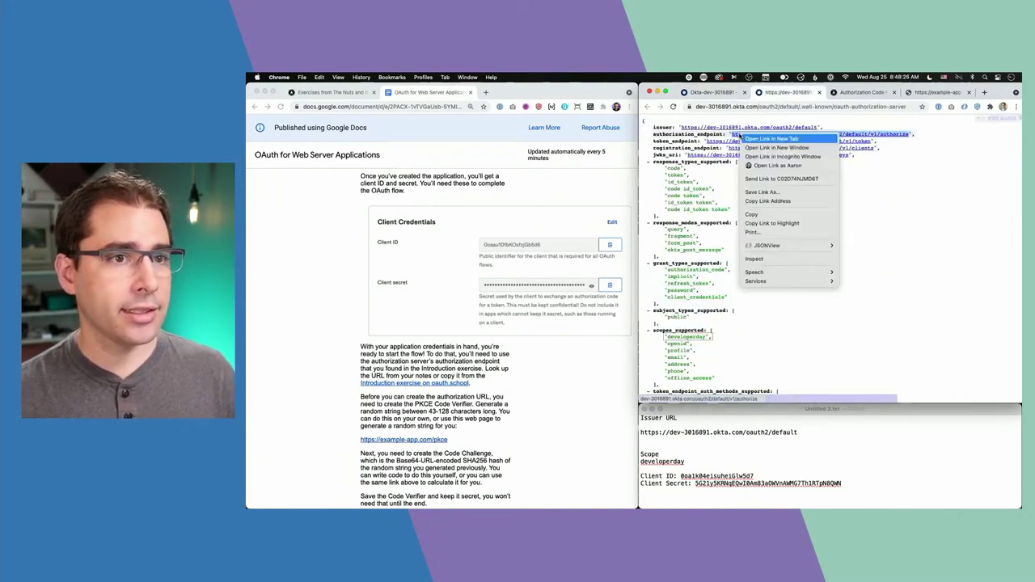
click(769, 201)
click(880, 465)
key(super+v)
scroll(818, 475, down, 2)
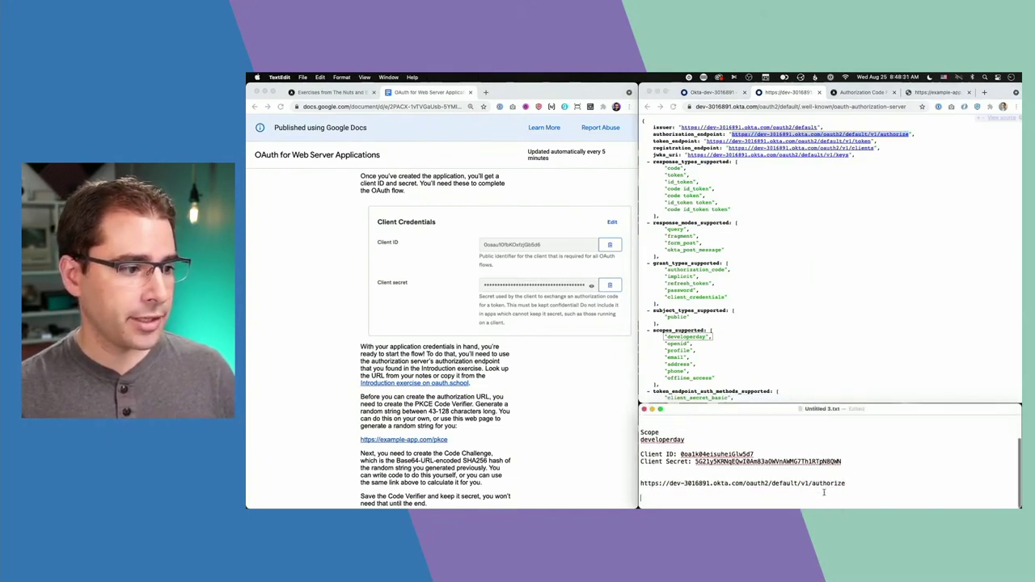
text(Authoriza)
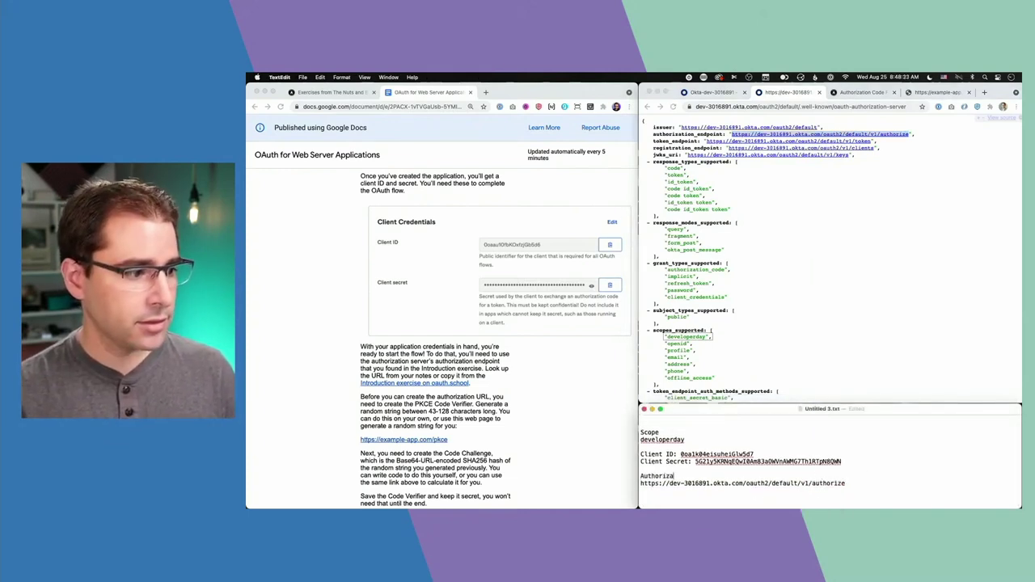
text(tion URL)
key(Return)
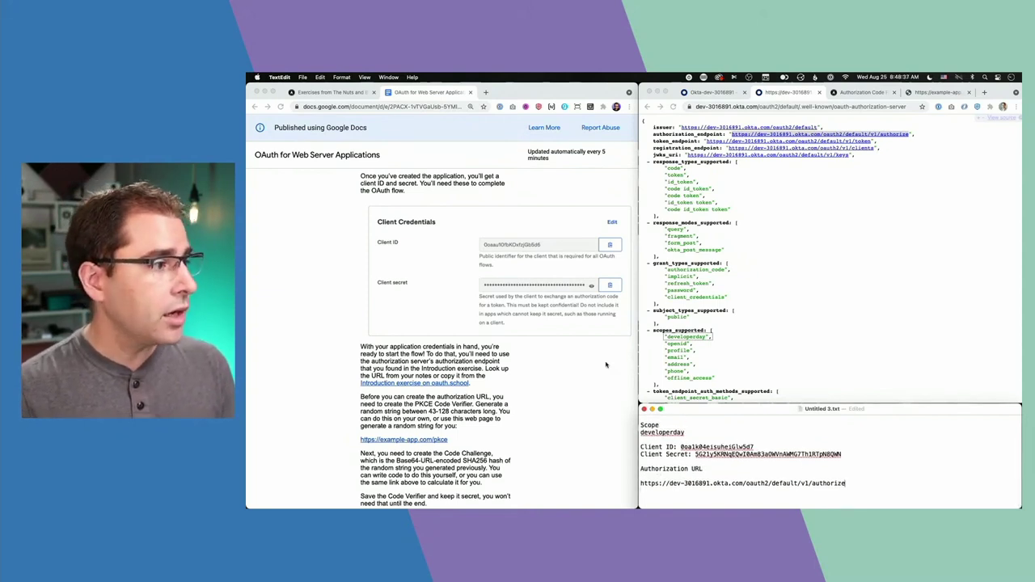
Step: Follow the exercise's URL template and append "?response_type=code&" to the authorization URL in the notes
scroll(606, 365, down, 3)
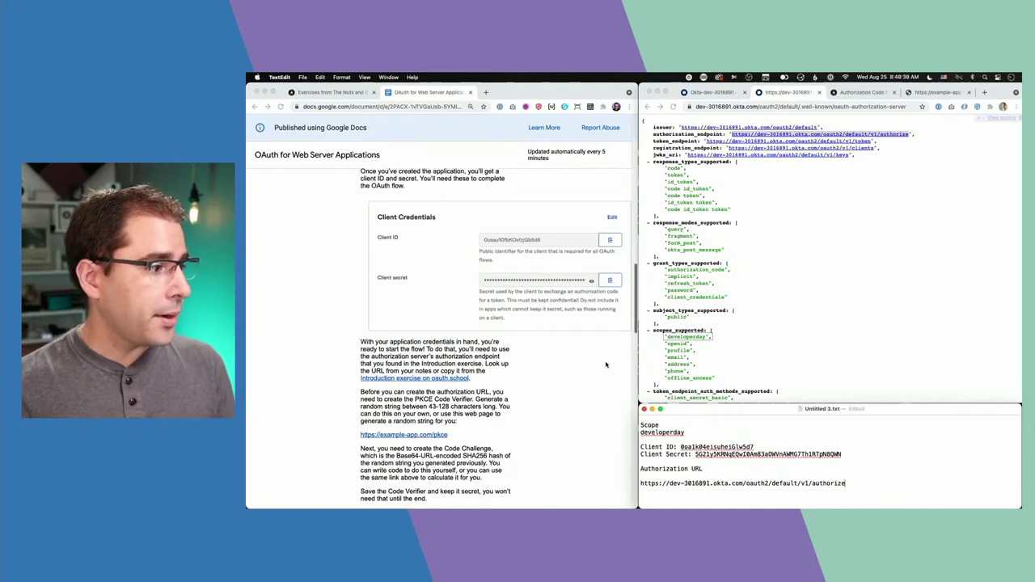
scroll(606, 365, down, 5)
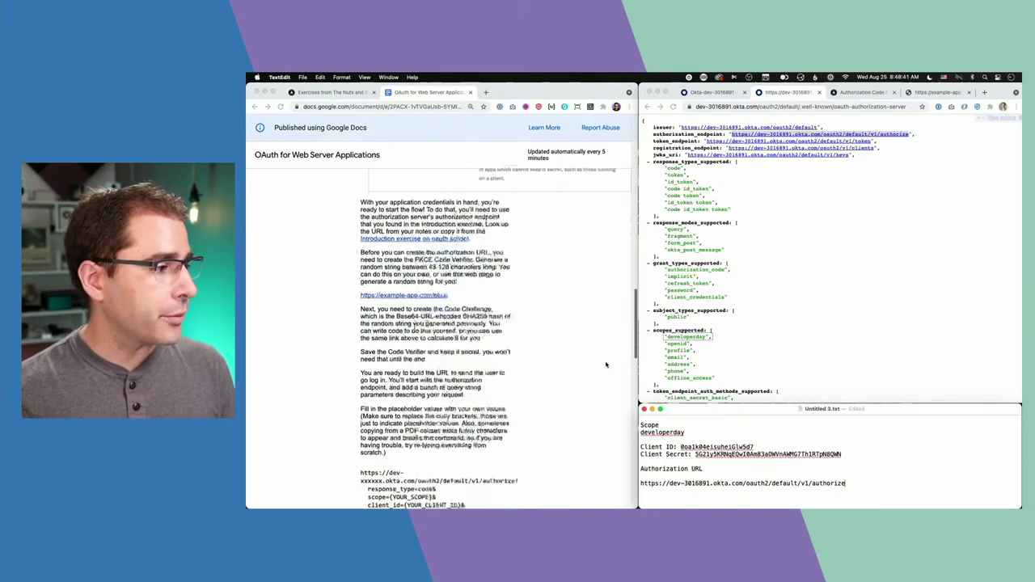
scroll(606, 365, down, 5)
scroll(606, 365, up, 3)
scroll(606, 365, up, 5)
scroll(606, 365, down, 8)
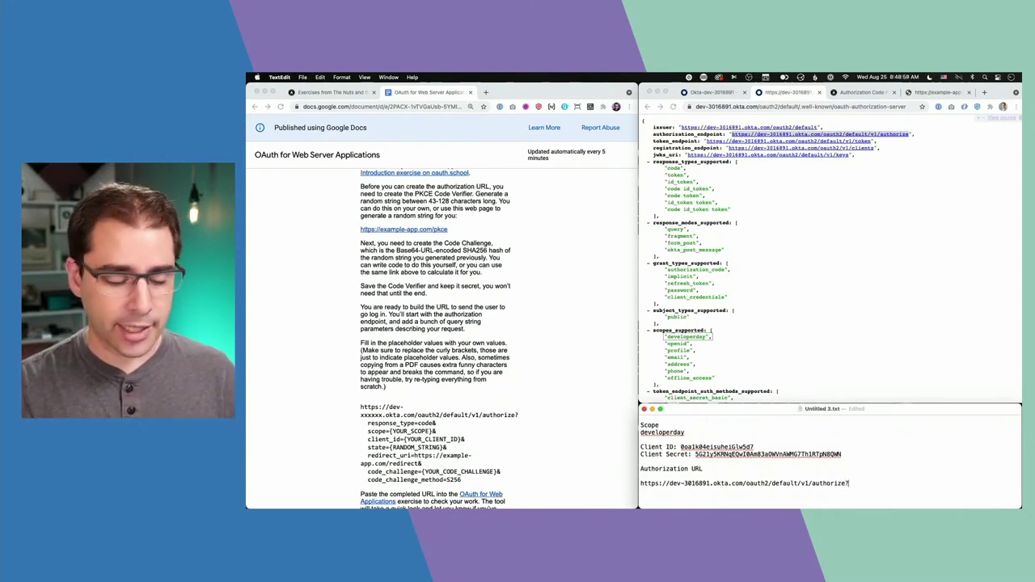
text(response_type=code)
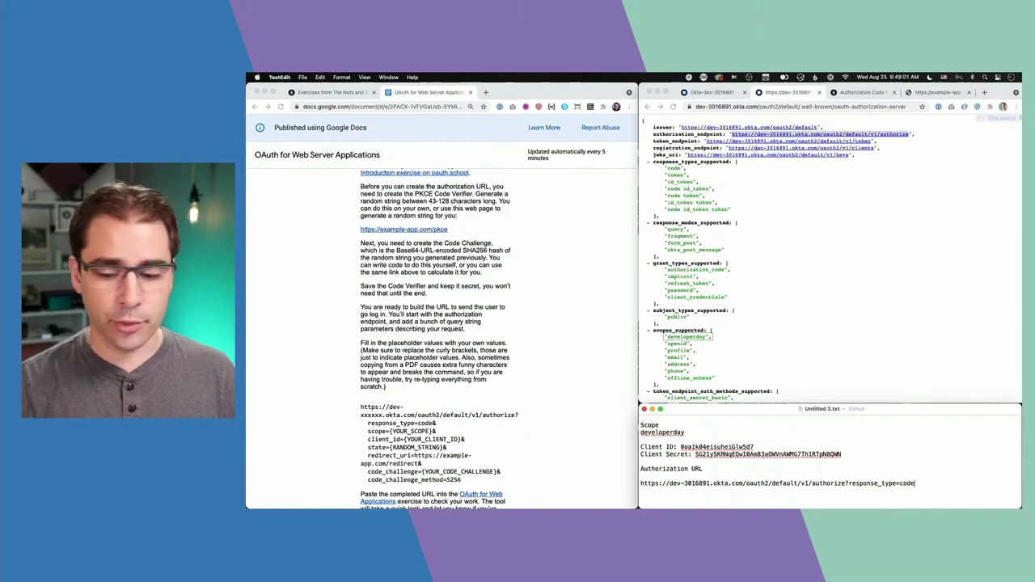
text(&)
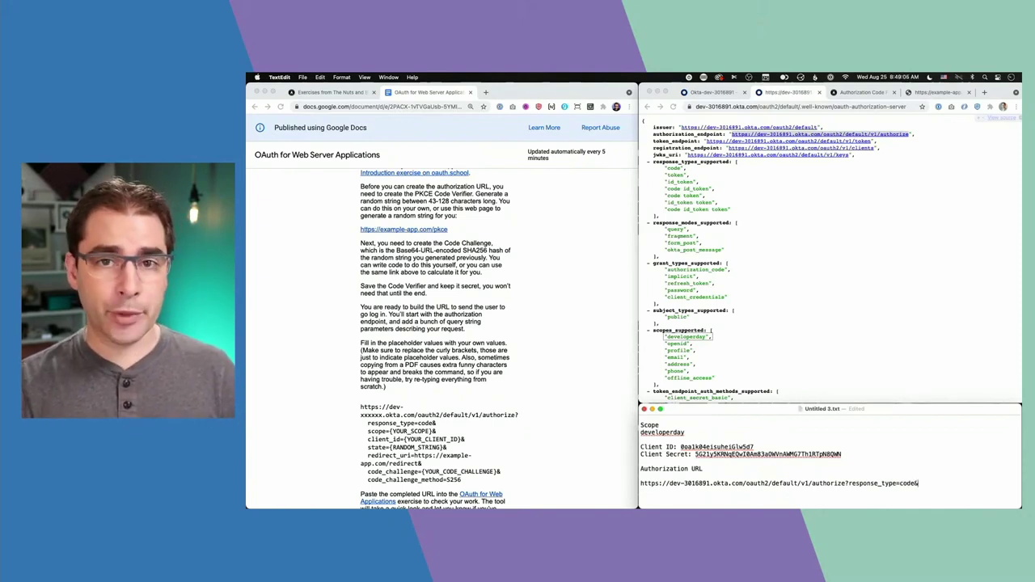
Step: Add a client_id parameter to the authorization URL, using the client ID copied from the notes
text(client_id=)
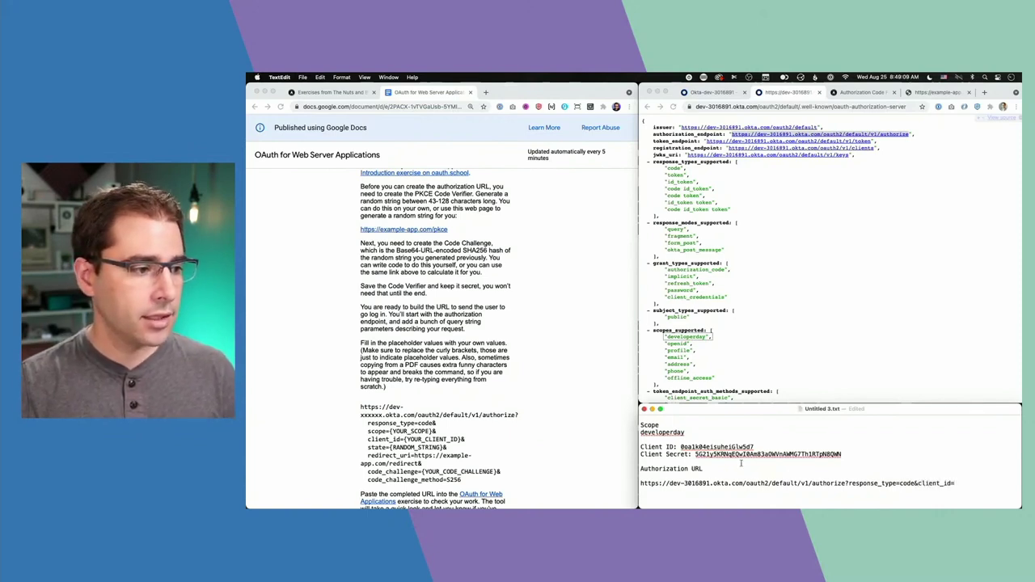
double_click(717, 446)
key(super+c)
click(957, 483)
key(super+v)
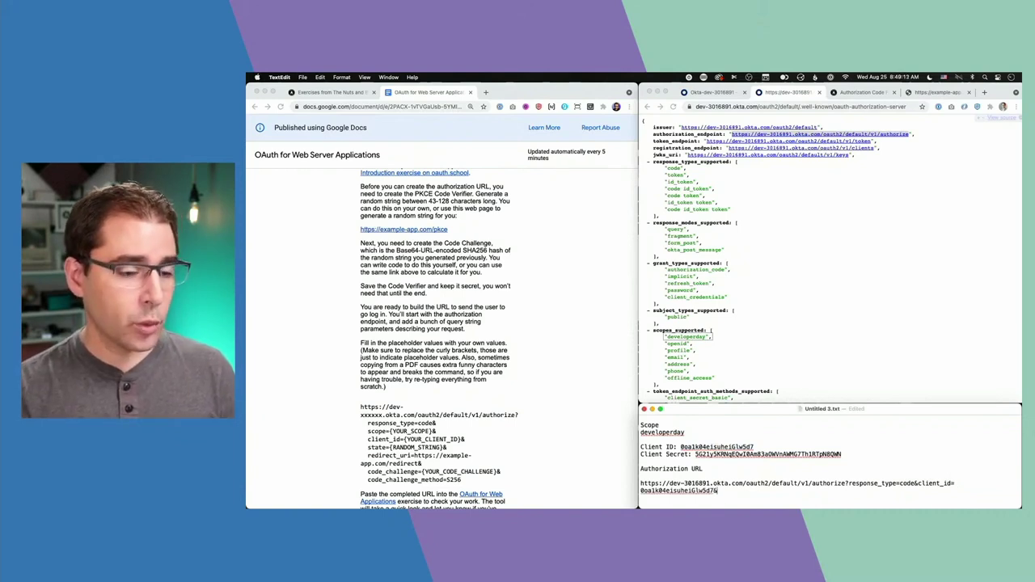
text(redirect_uri=)
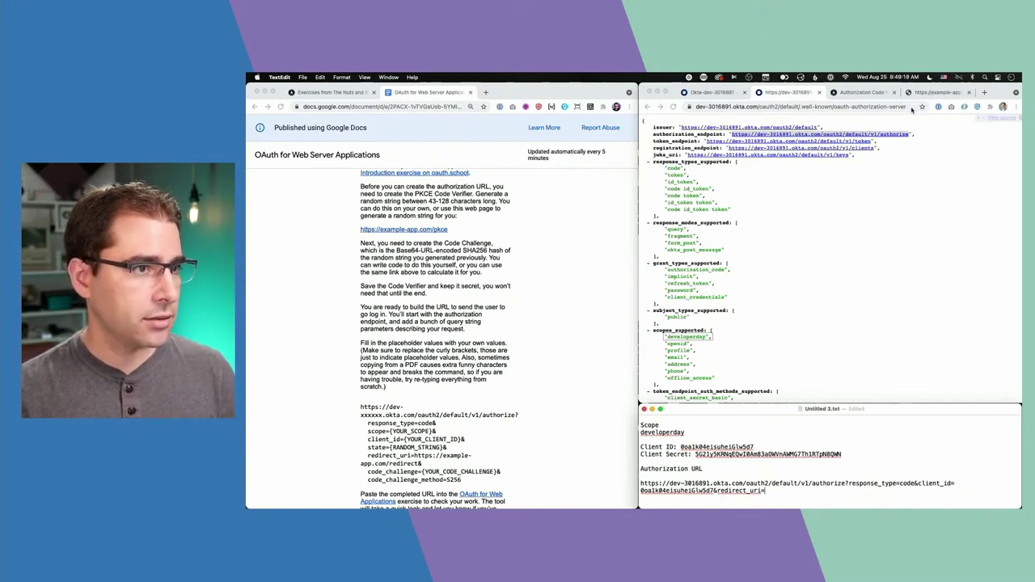
click(939, 93)
click(801, 92)
click(939, 92)
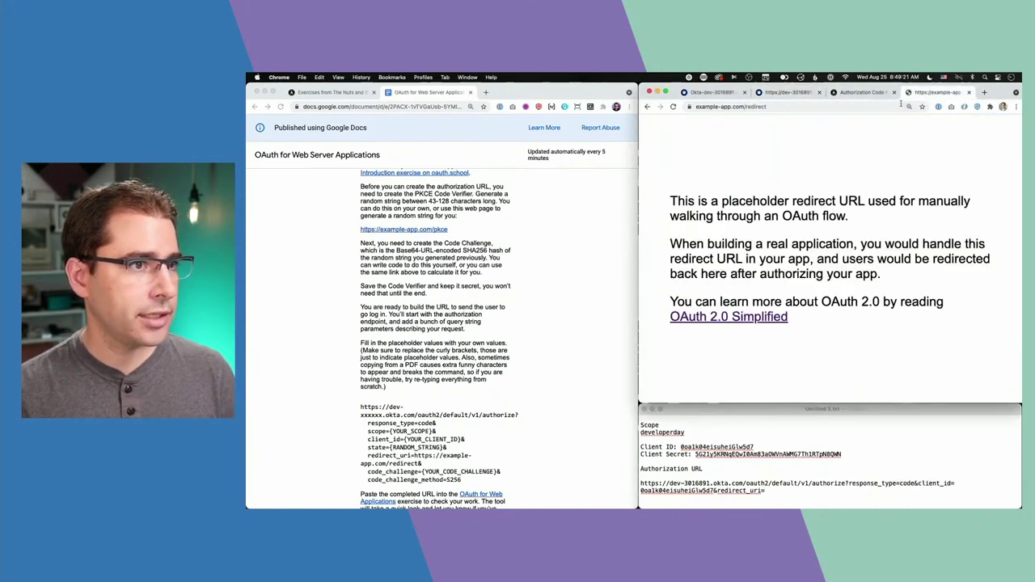
click(801, 92)
click(817, 458)
key(super+v)
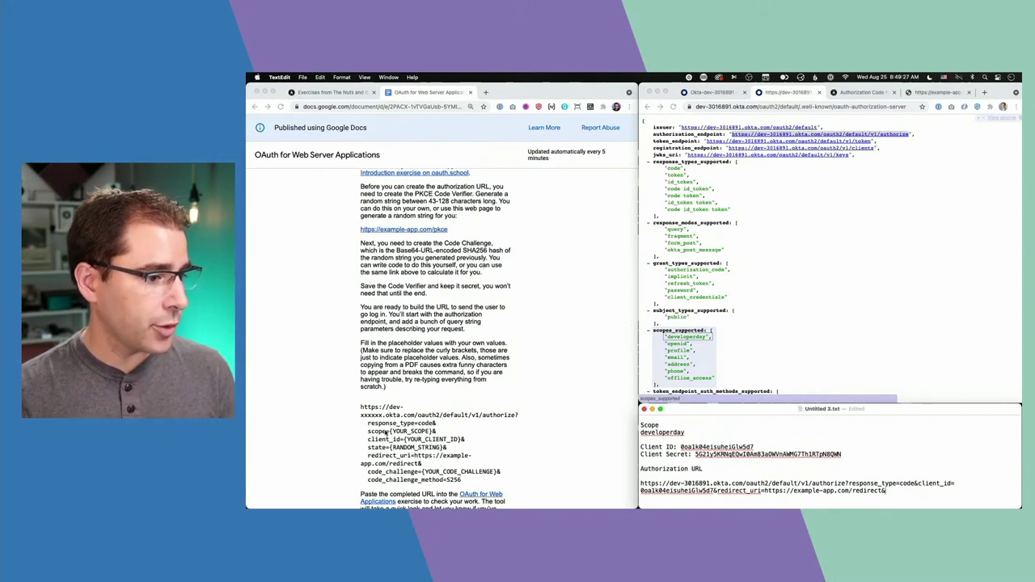
Step: Append "&scope=developerday&" to the authorization URL in the notes
text(&scope=)
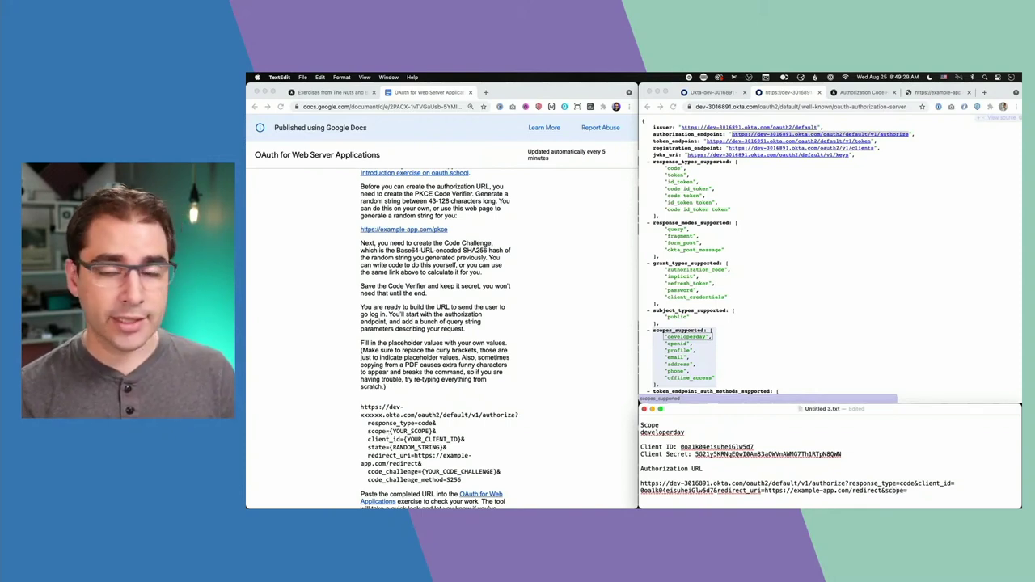
text(deve)
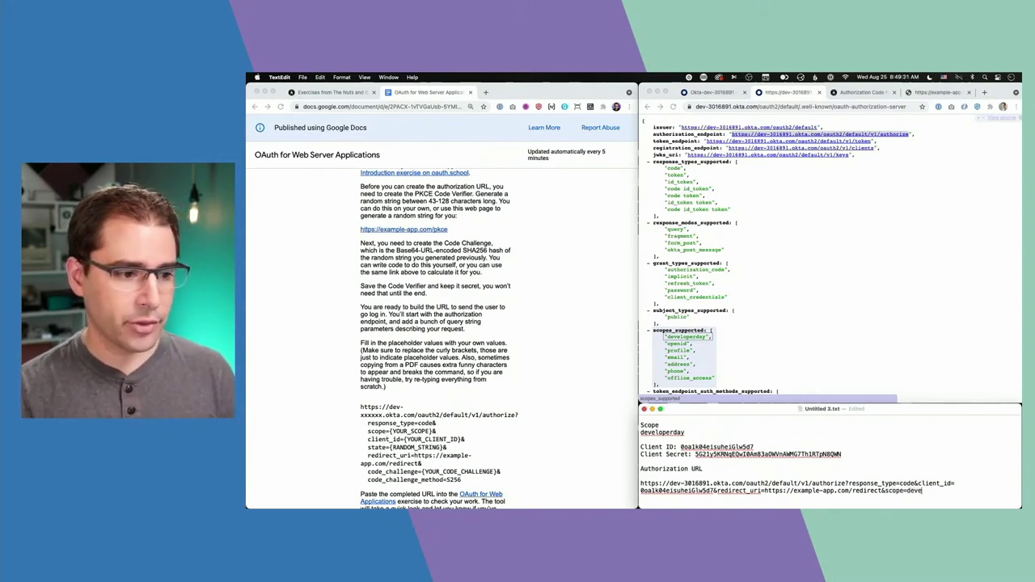
text(loperday&)
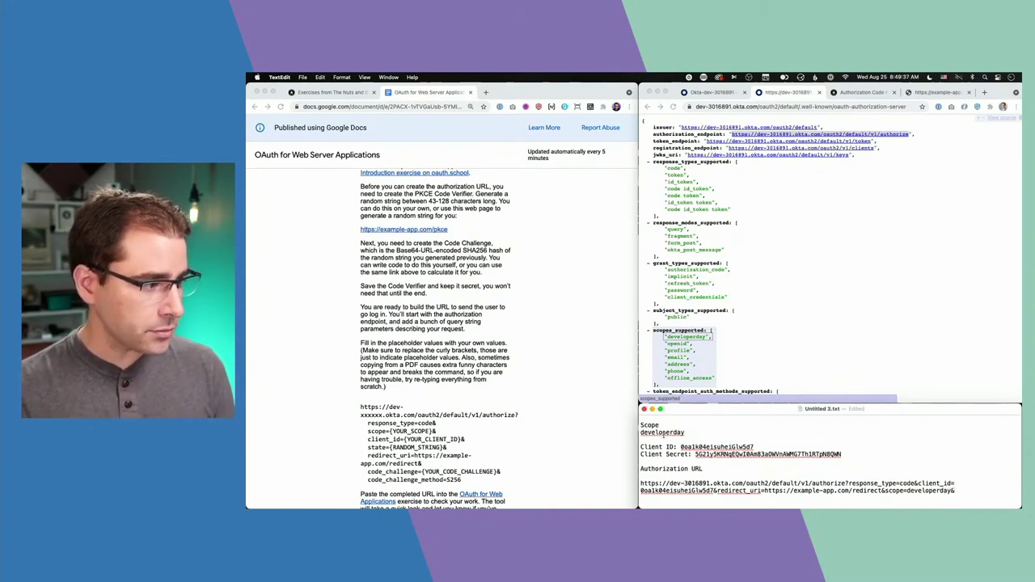
Step: Add a state parameter after the scope in the authorization URL
text(state)
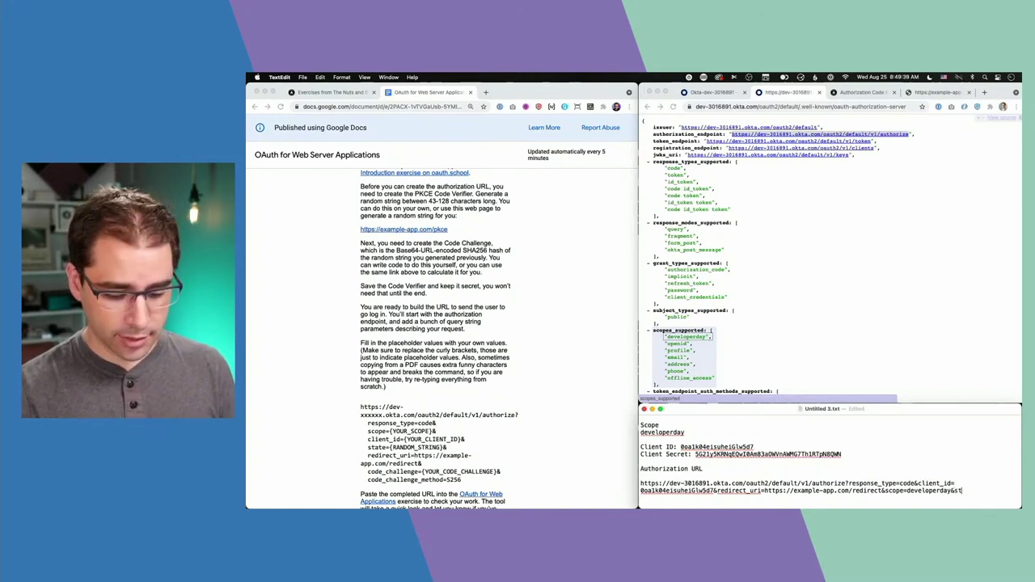